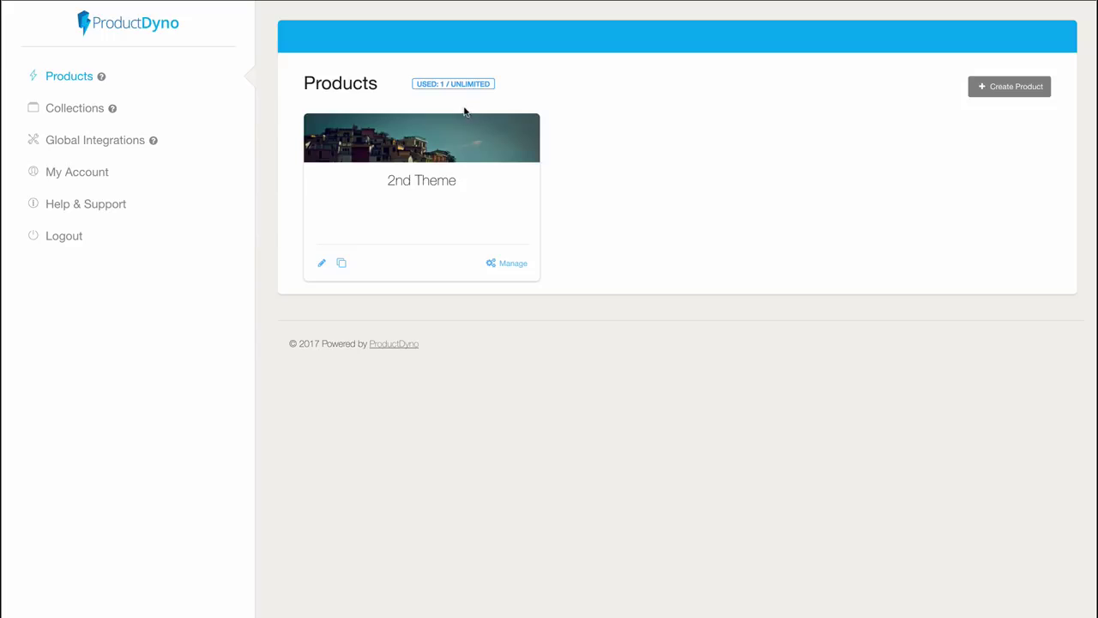
- Create a new product named 'Demo' and land on its settings page
left_click(1013, 90)
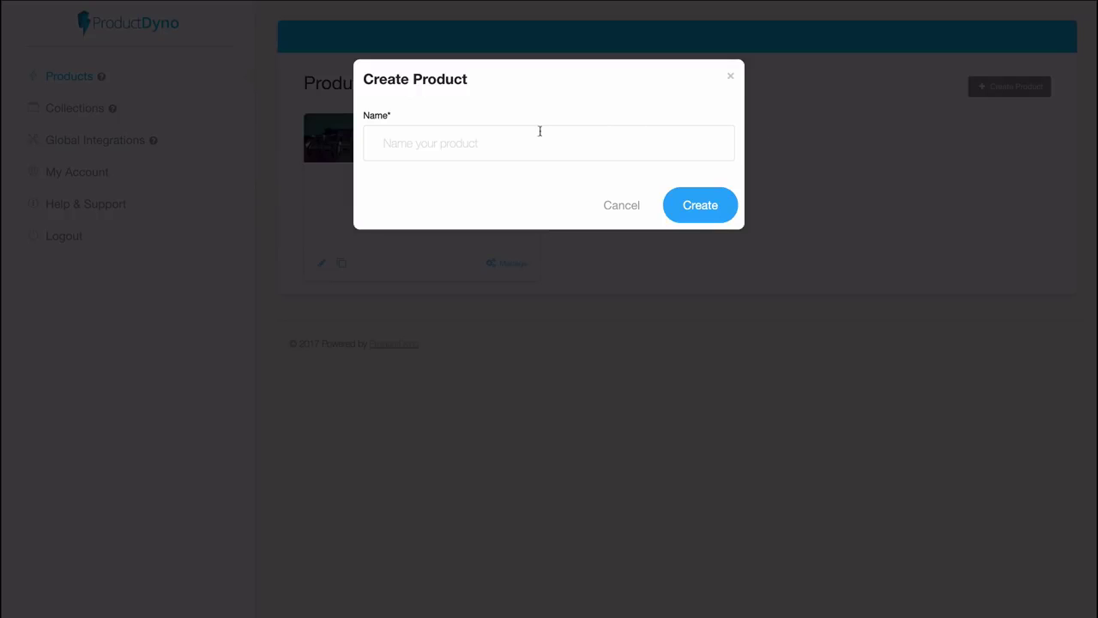
left_click(505, 143)
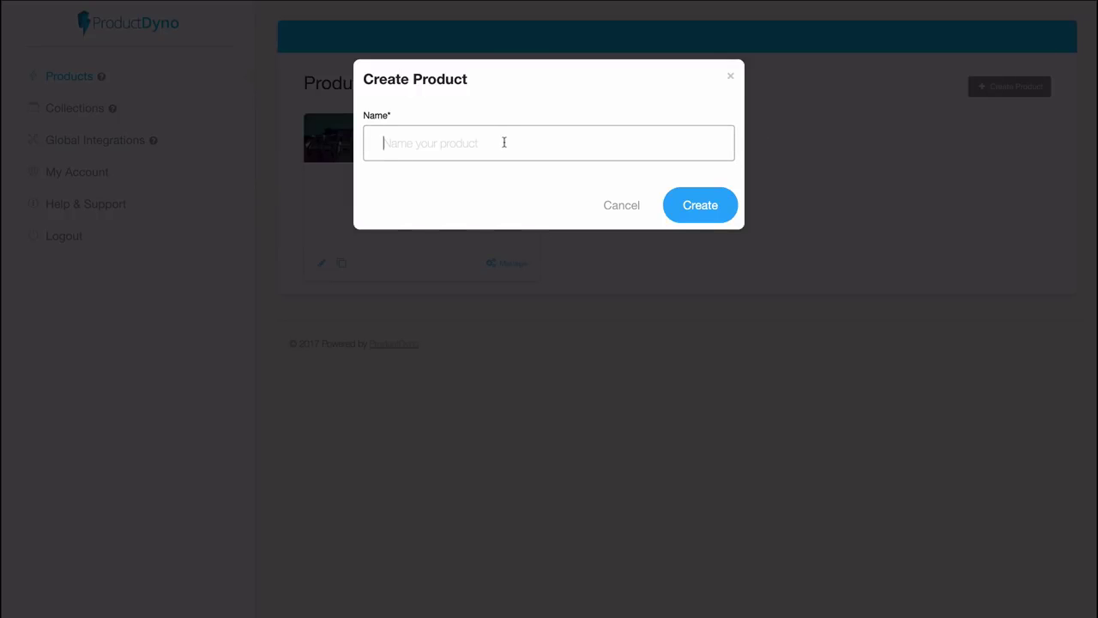
type("Dm")
key("Return")
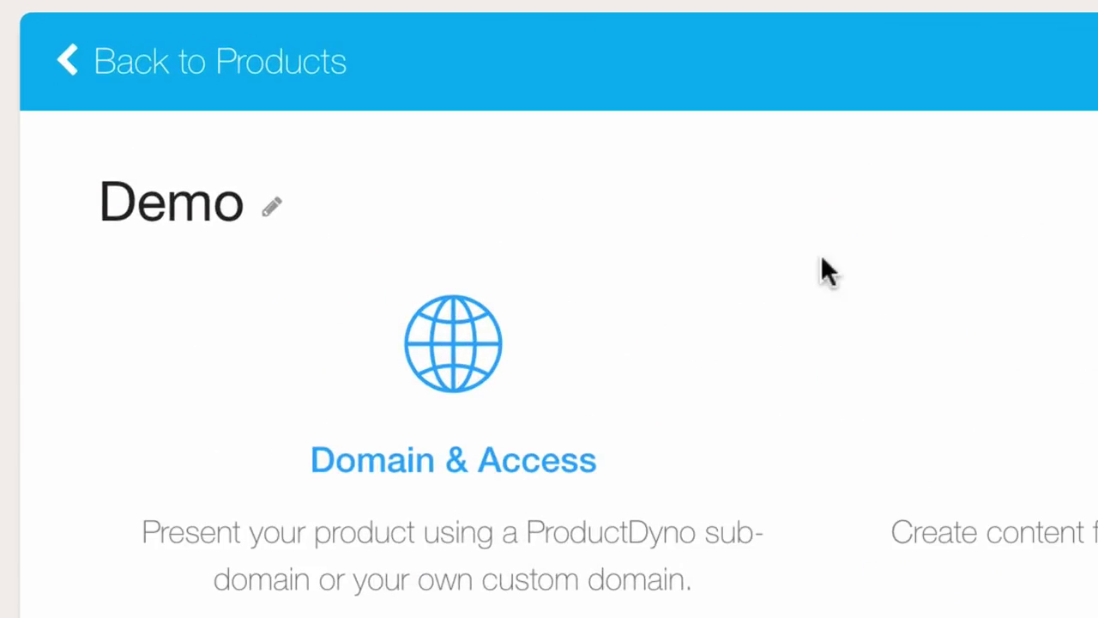
- Replace the generated sub-domain with 'mydemo', correcting the mistyped first letter
left_click(464, 390)
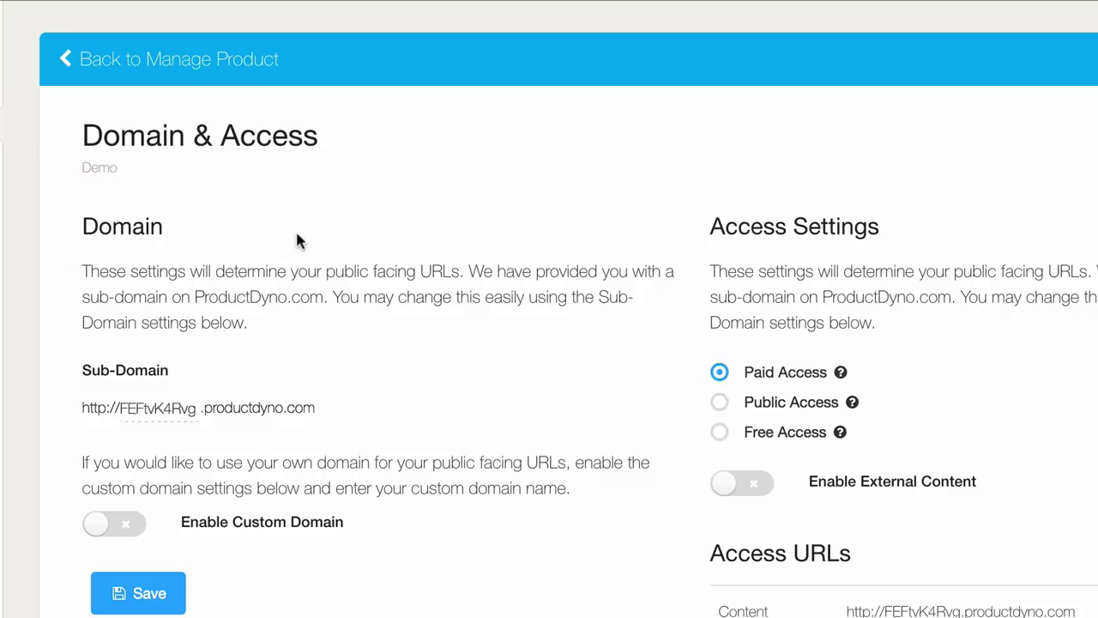
left_click(176, 412)
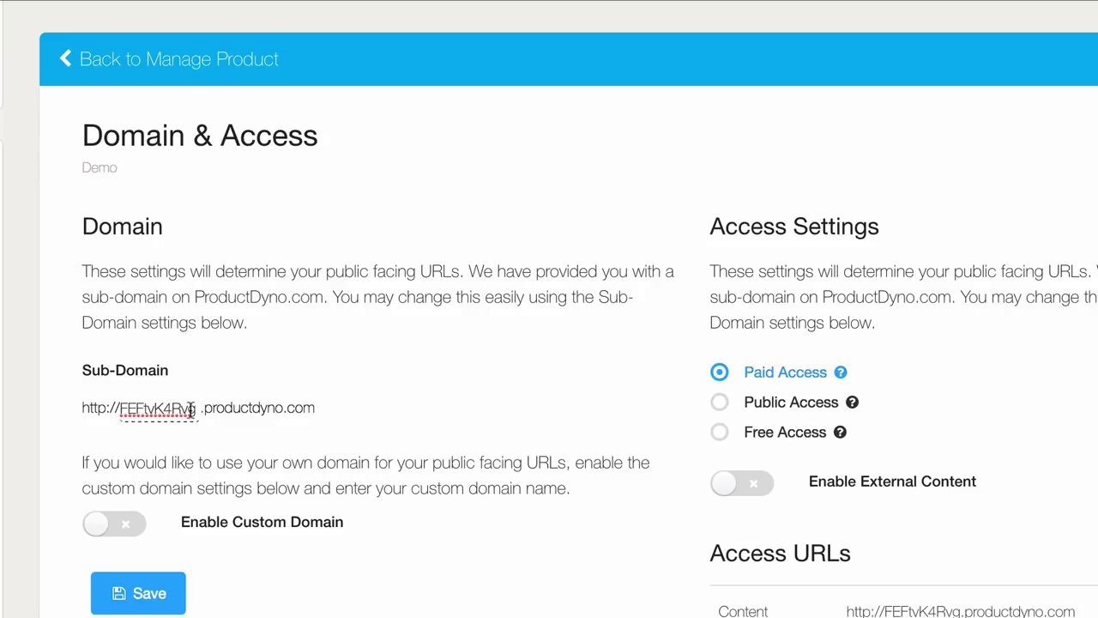
double_click(191, 410)
type("nydemo")
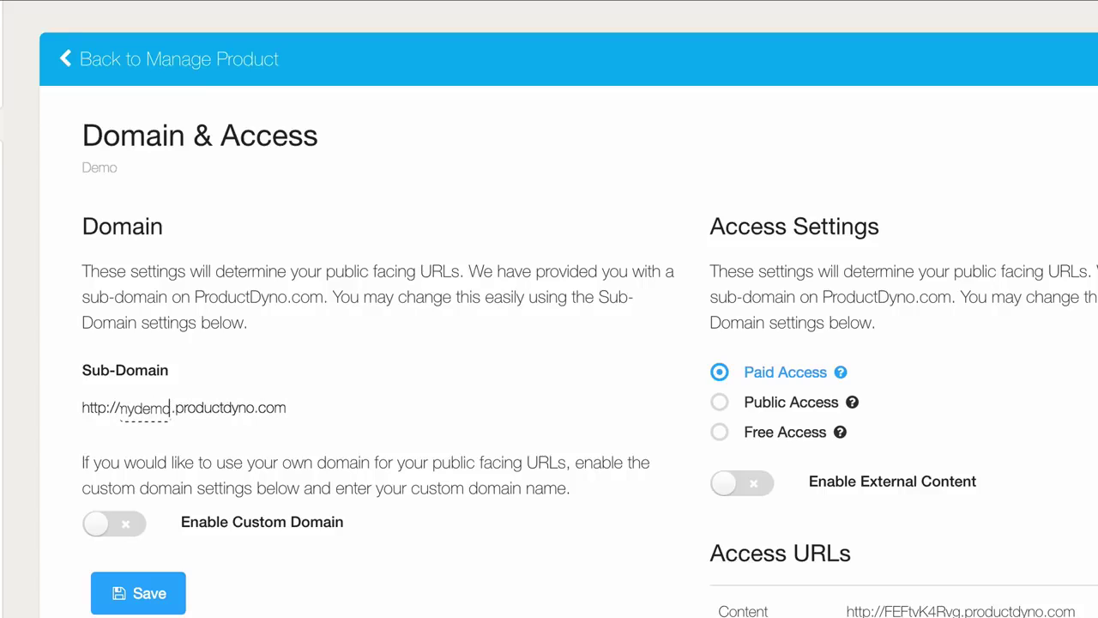
key("Home")
key("Delete")
type("m")
- Leave Custom Domain off, save the mydemo sub-domain, and highlight the Content access URL
left_click(104, 530)
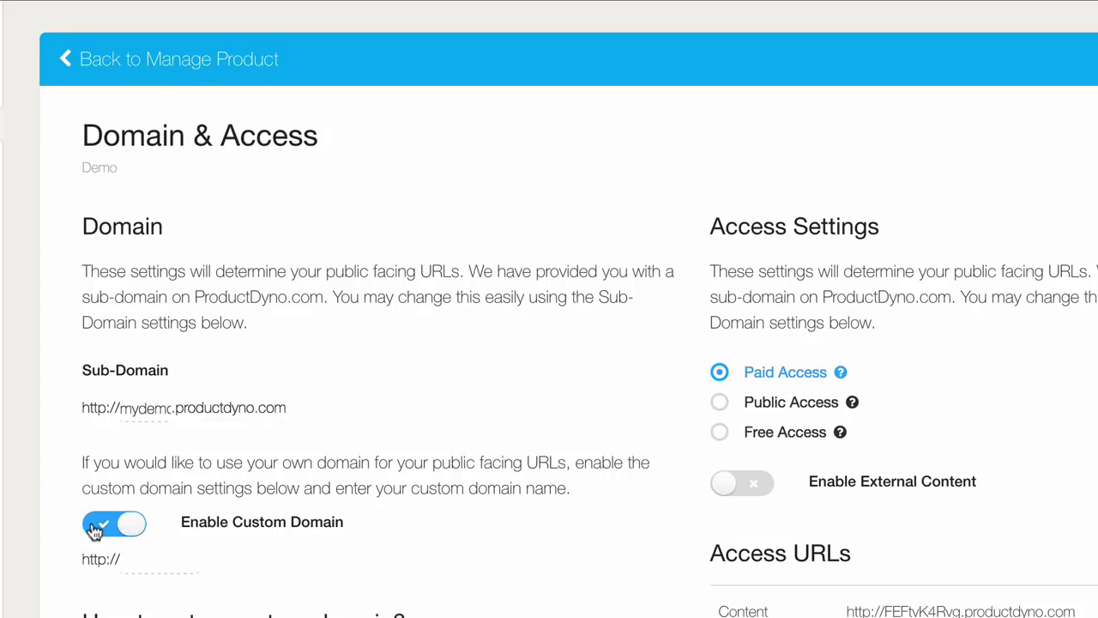
left_click(94, 525)
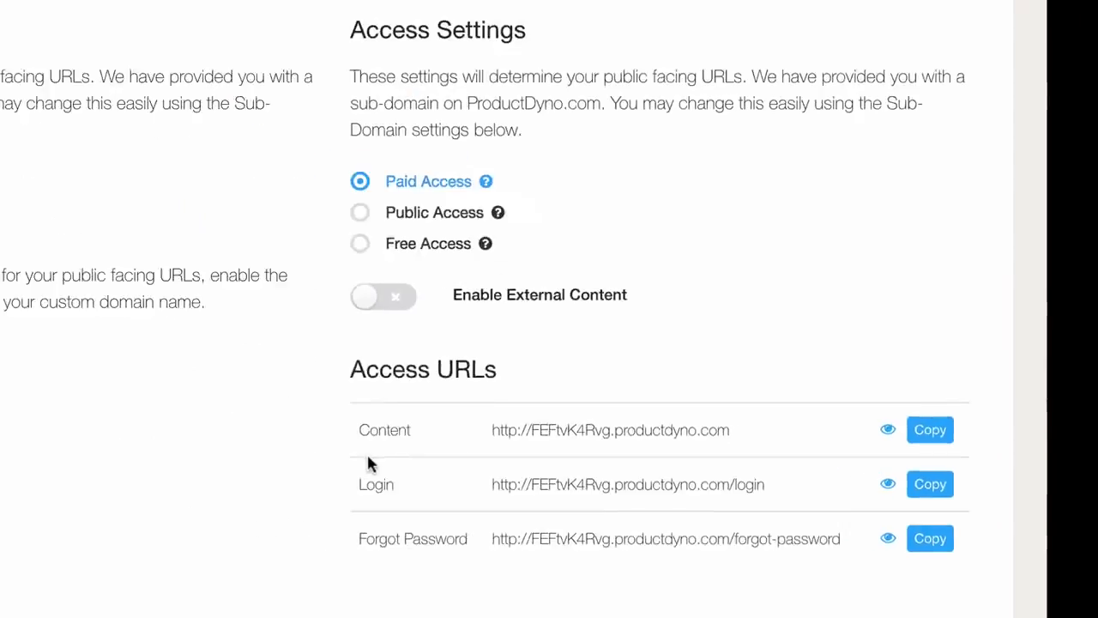
left_click(105, 463)
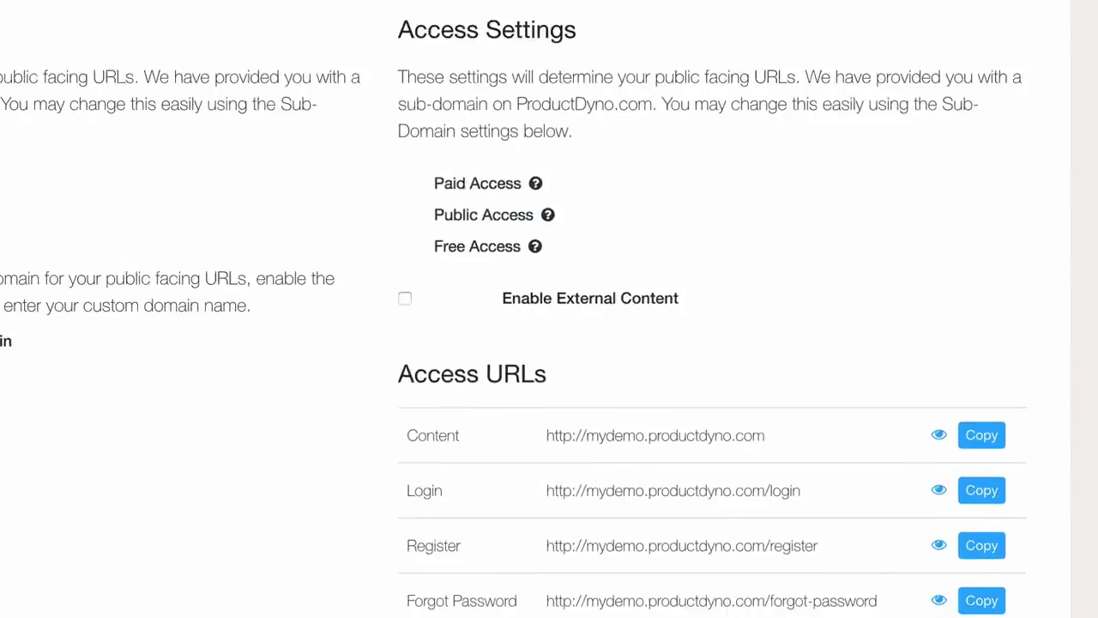
left_click_drag(296, 255, 693, 271)
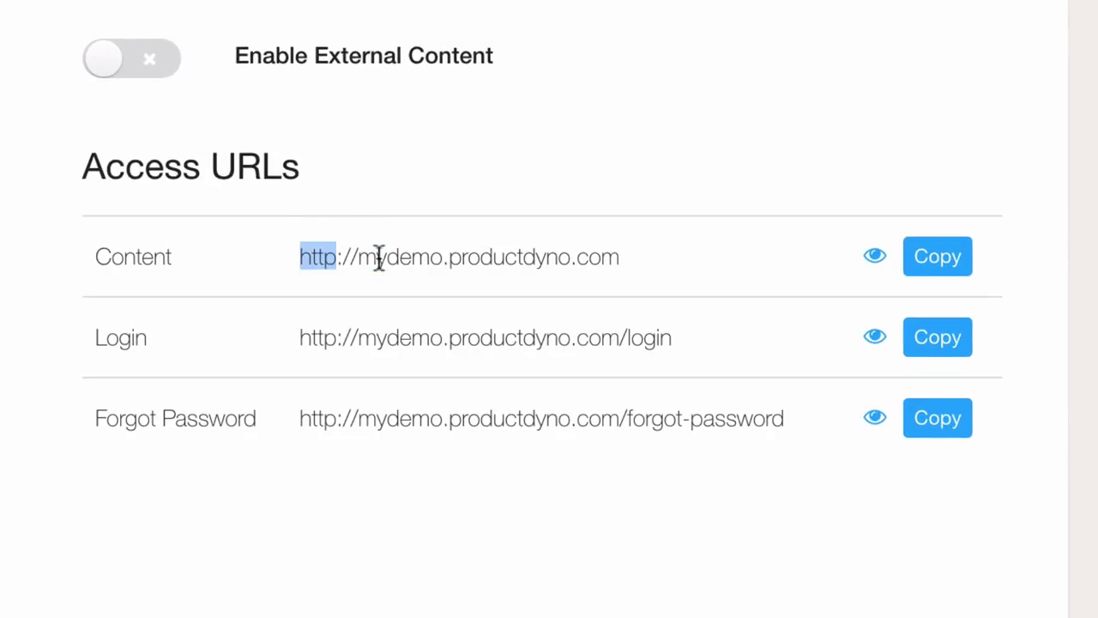
left_click(693, 263)
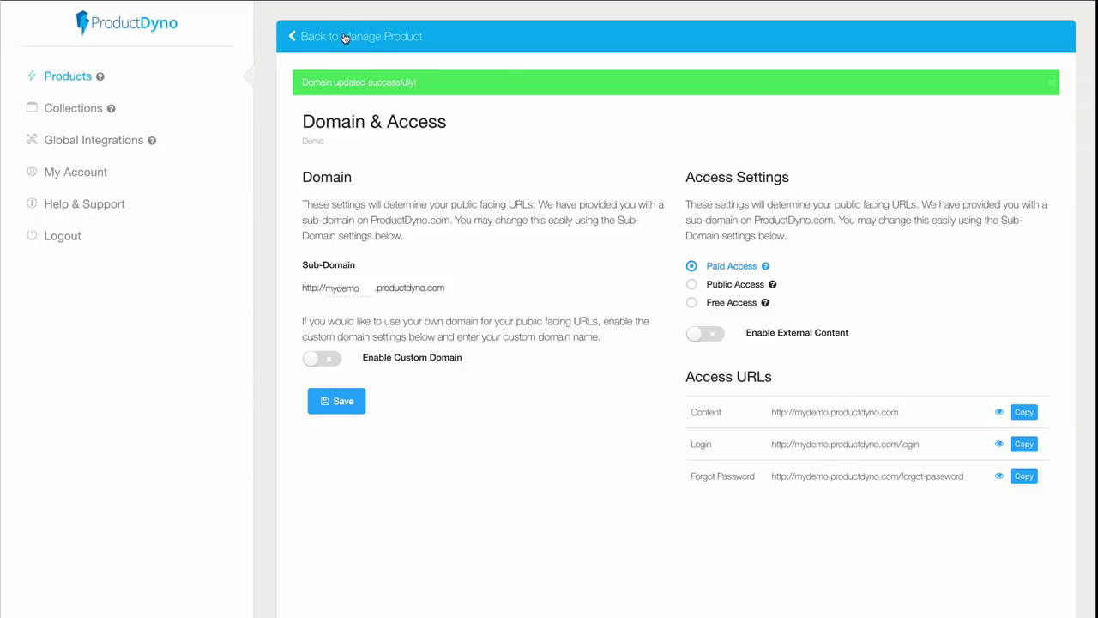
- Move the email CTR section to the top and the Video editing guide lesson down one place
left_click(344, 37)
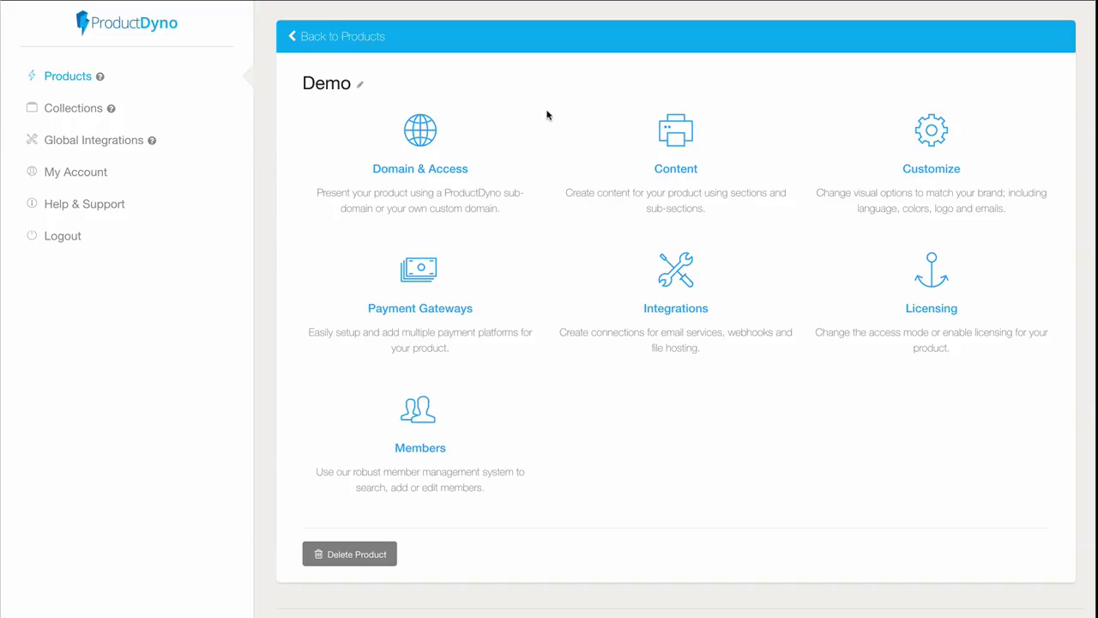
left_click(679, 143)
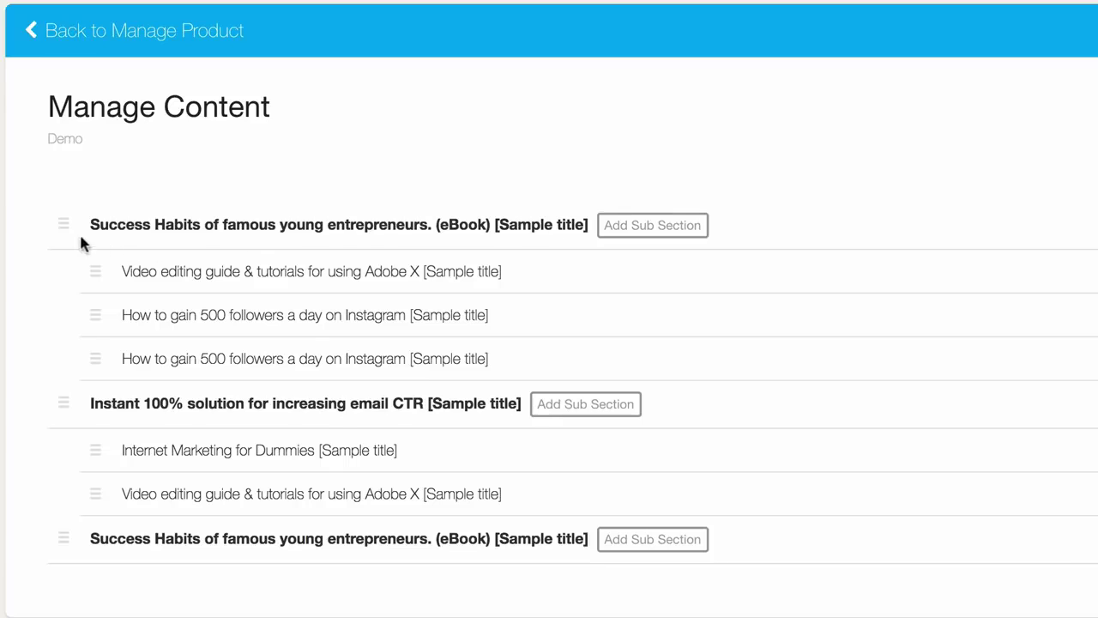
mouse_move(96, 273)
left_mouse_down()
mouse_move(86, 337)
mouse_move(95, 329)
left_mouse_up()
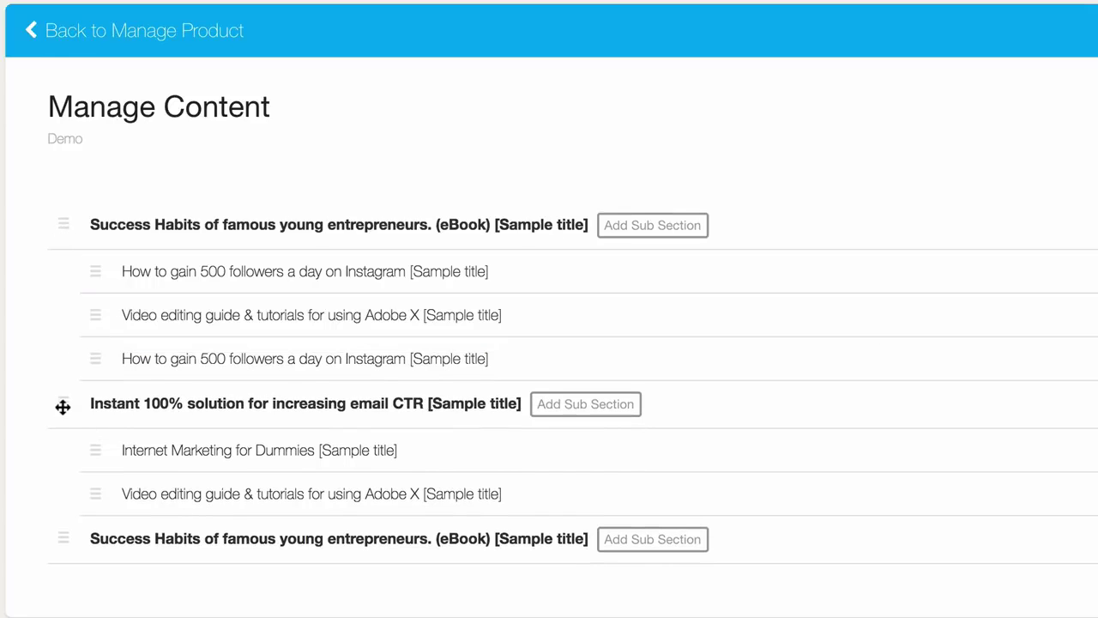
mouse_move(61, 410)
left_mouse_down()
mouse_move(96, 399)
mouse_move(64, 213)
left_mouse_up()
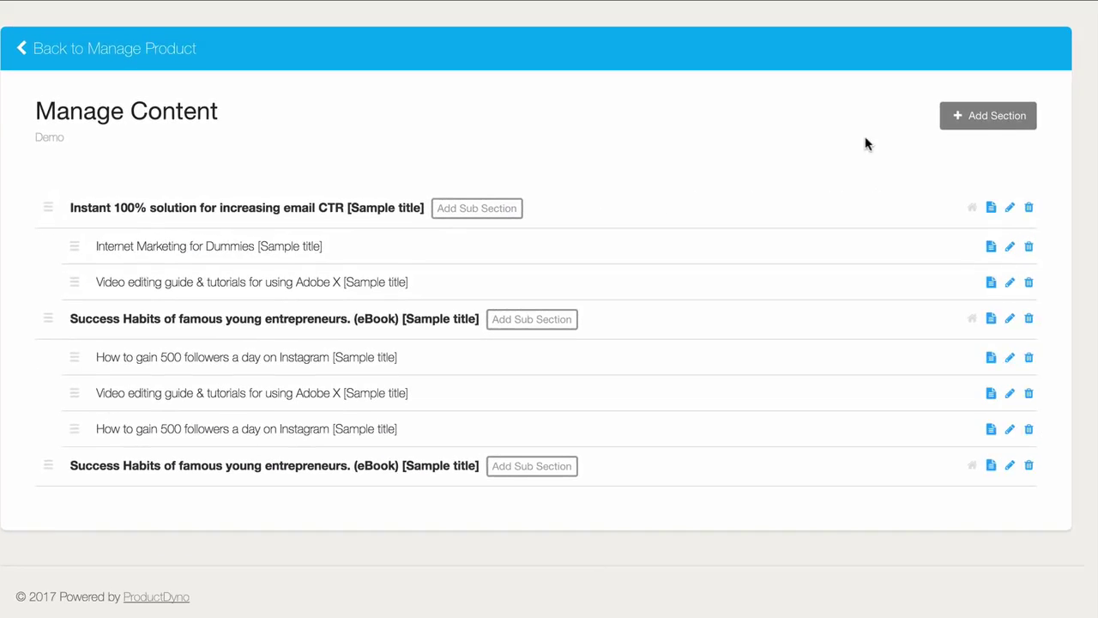
left_click(1010, 208)
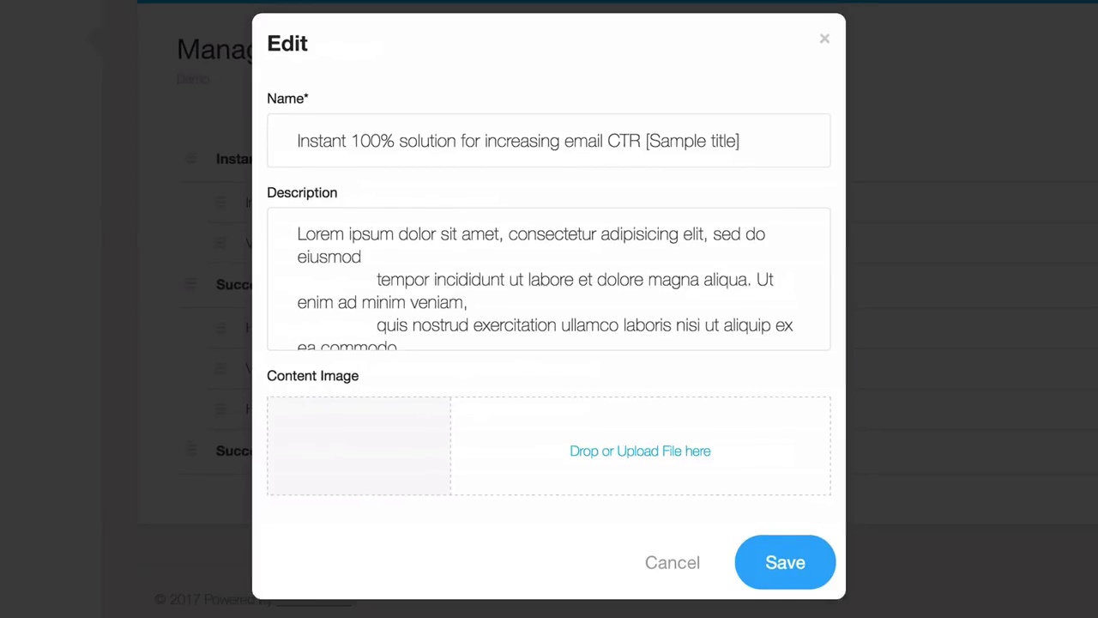
left_click(674, 562)
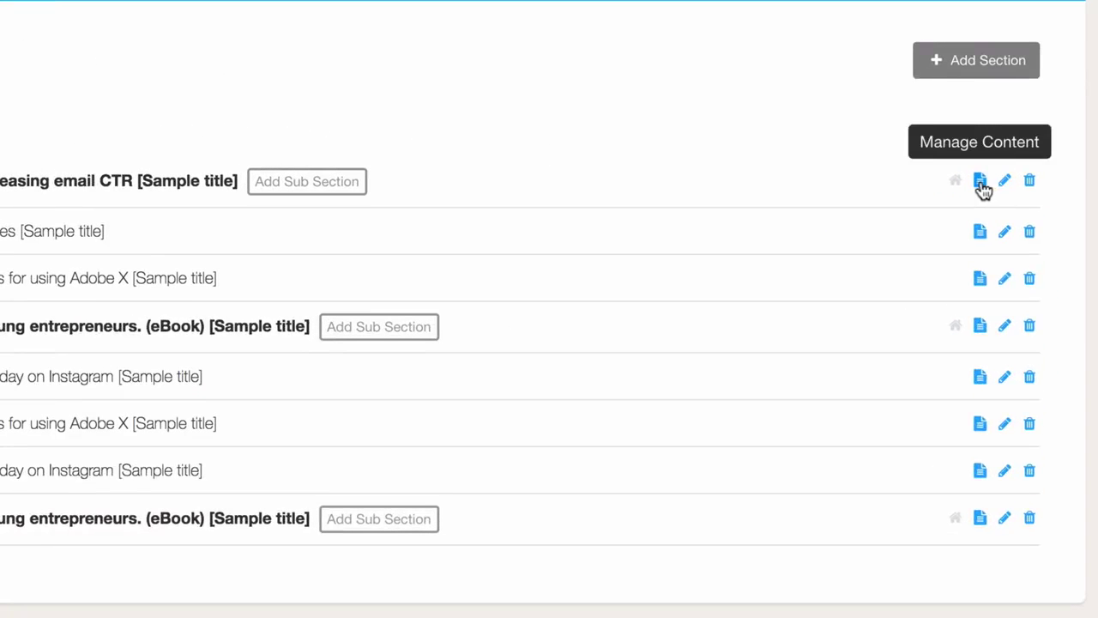
- Open the email CTR section's content page and check its Drip Setting and Supporting Files tabs
left_click(981, 185)
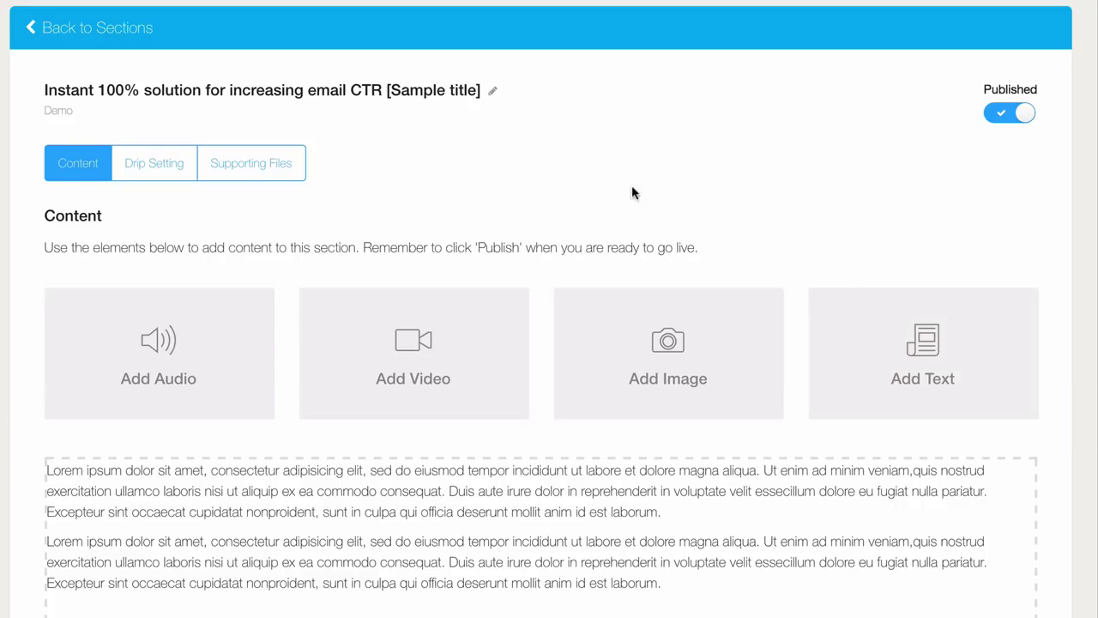
left_click(159, 175)
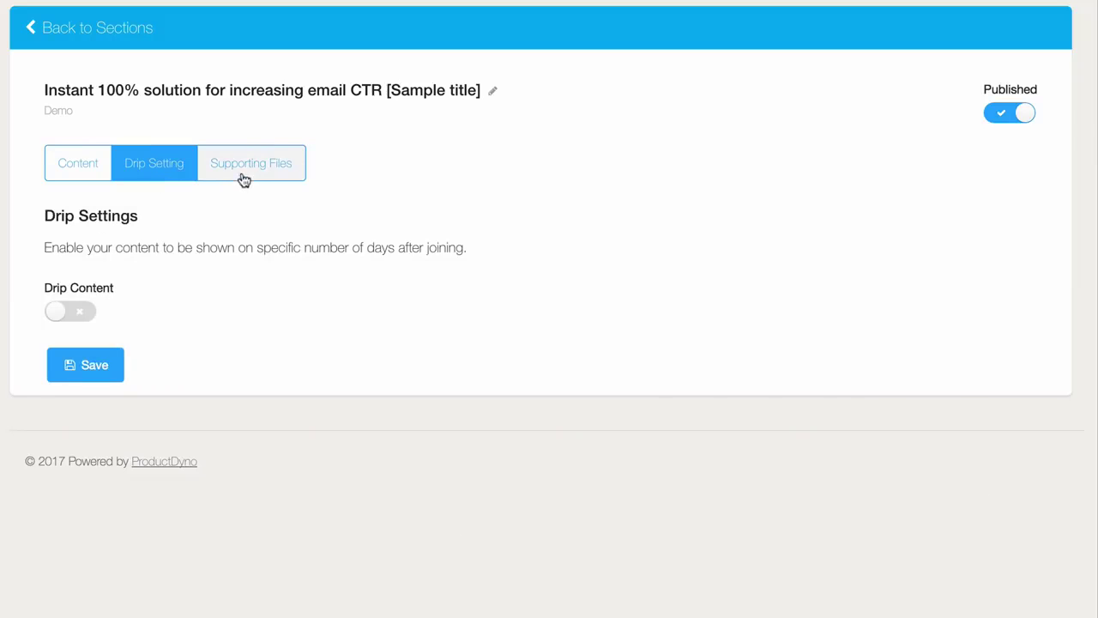
left_click(245, 175)
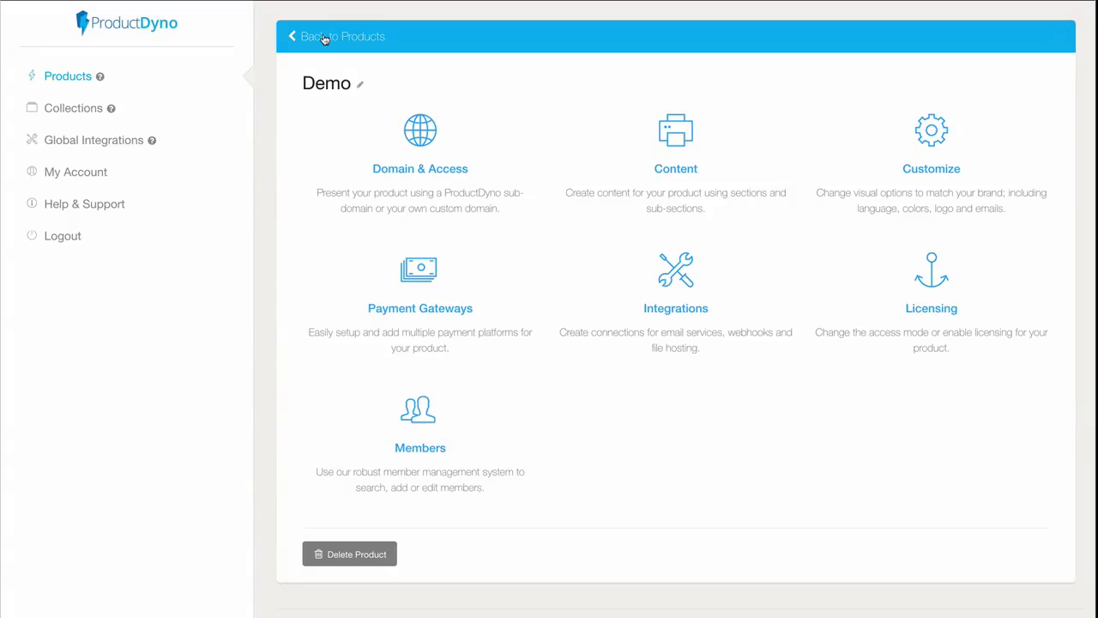
- Open the Demo product's theme chooser and close it without changing the theme
left_click(930, 141)
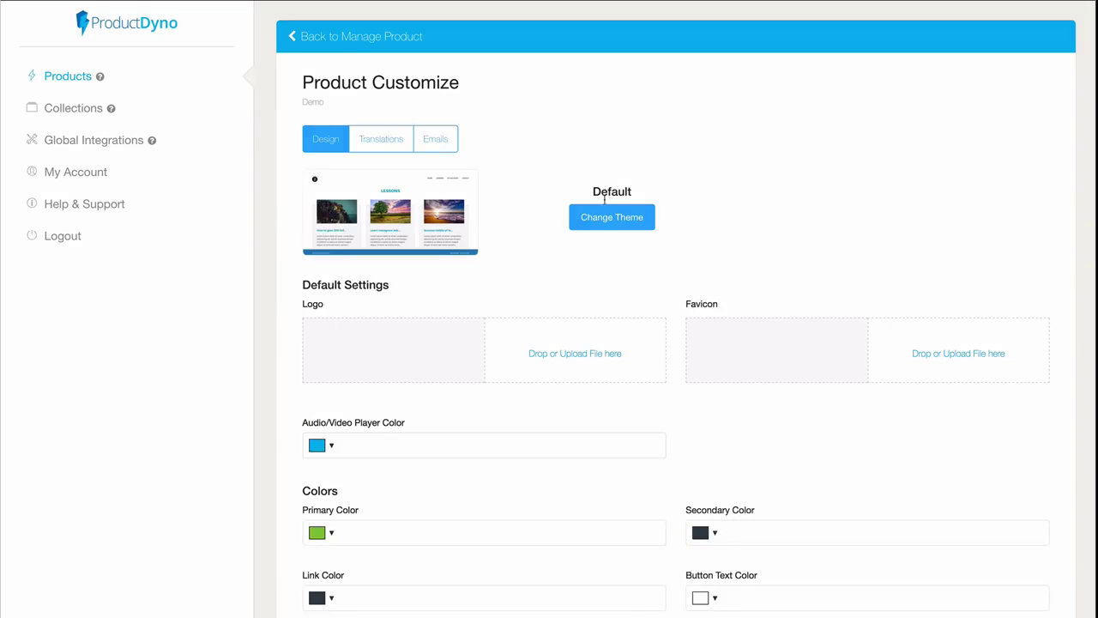
left_click(604, 217)
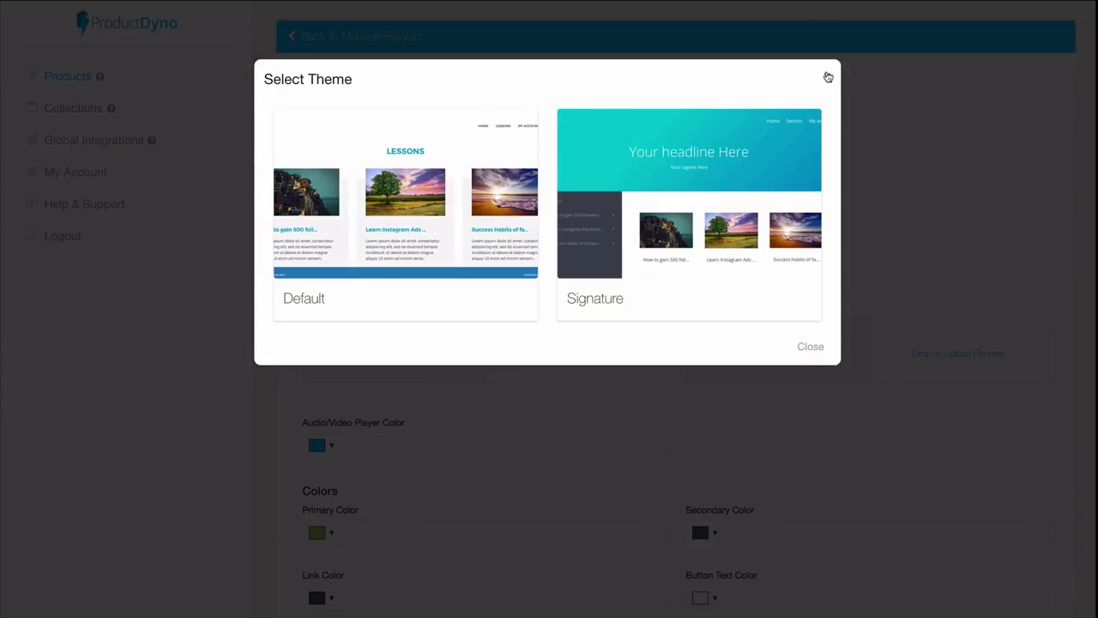
left_click(827, 78)
scroll(449, 350, "down", 3)
scroll(448, 351, "down", 4)
scroll(449, 351, "down", 1)
scroll(437, 283, "up", 8)
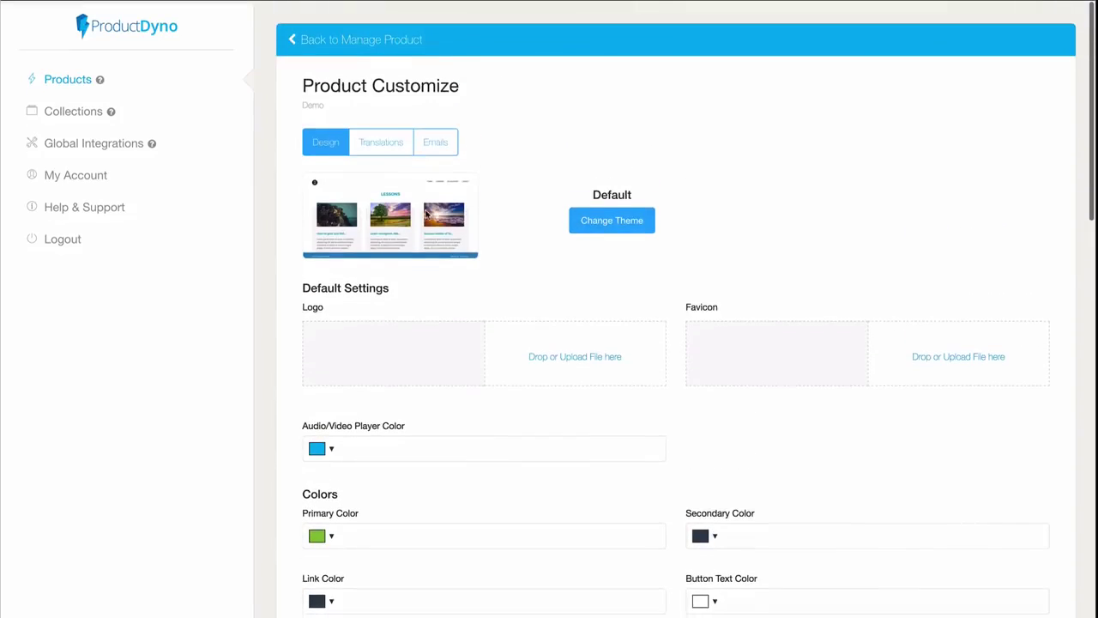
- Review the Welcome, Reset Password and Access Revoked email templates
left_click(437, 141)
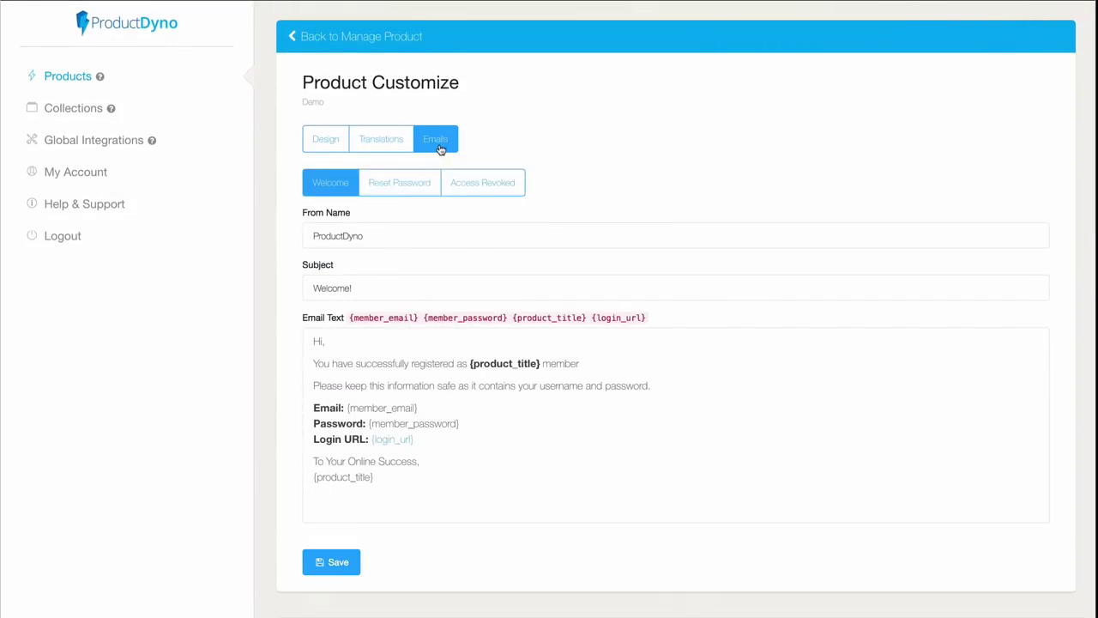
left_click(393, 184)
left_click(471, 186)
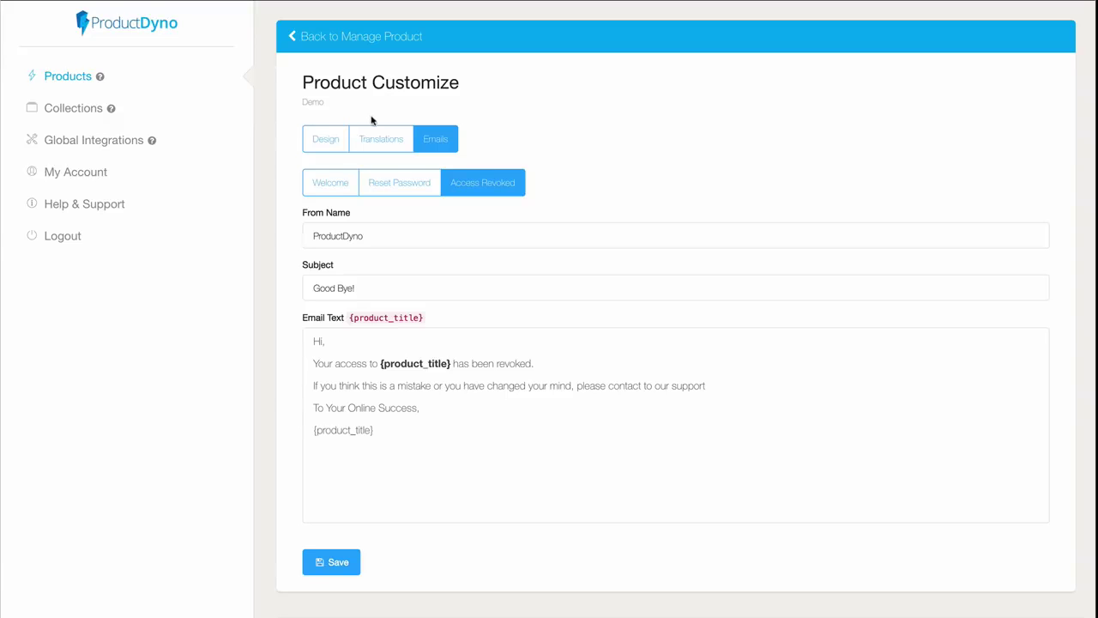
left_click(339, 184)
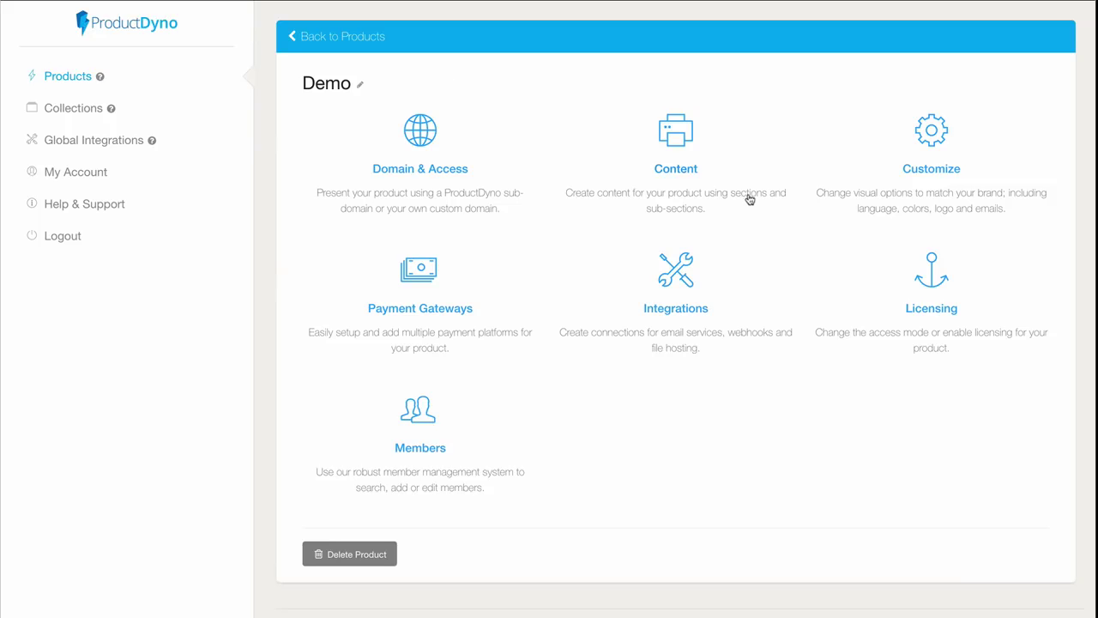
- Start a new payment gateway titled 'New' with JVZoo as the gateway platform
left_click(414, 281)
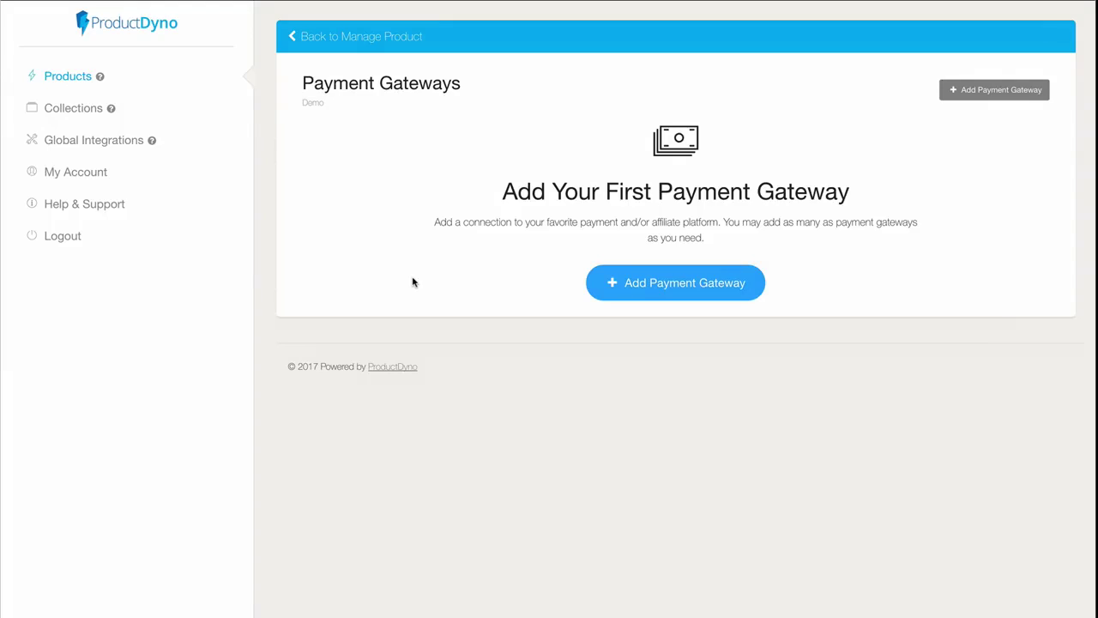
left_click(677, 285)
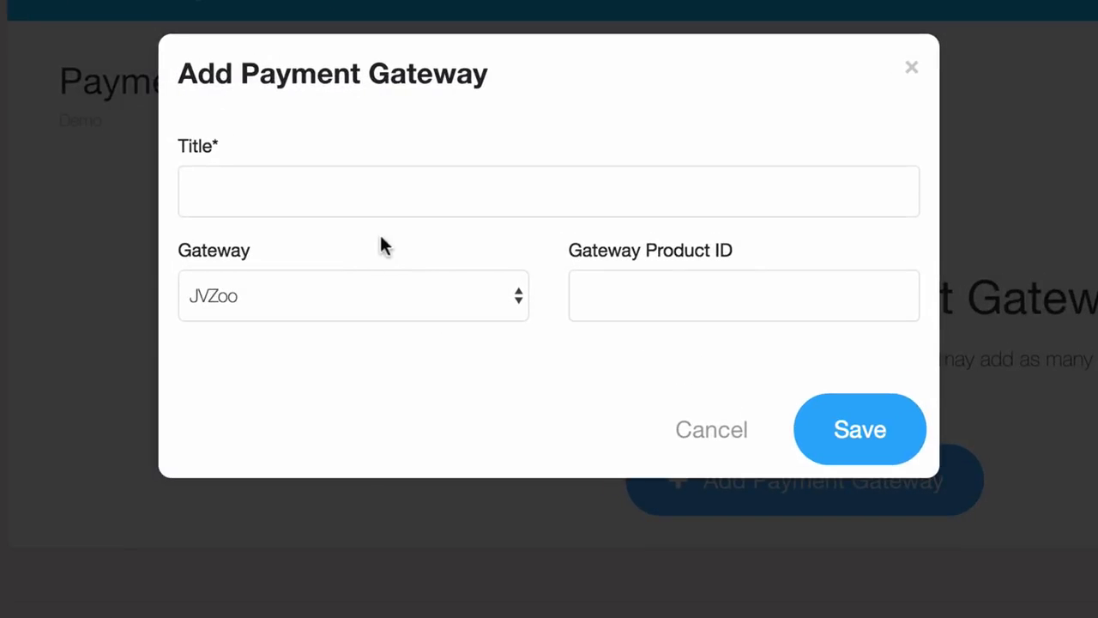
left_click(382, 186)
type("New")
left_click(368, 294)
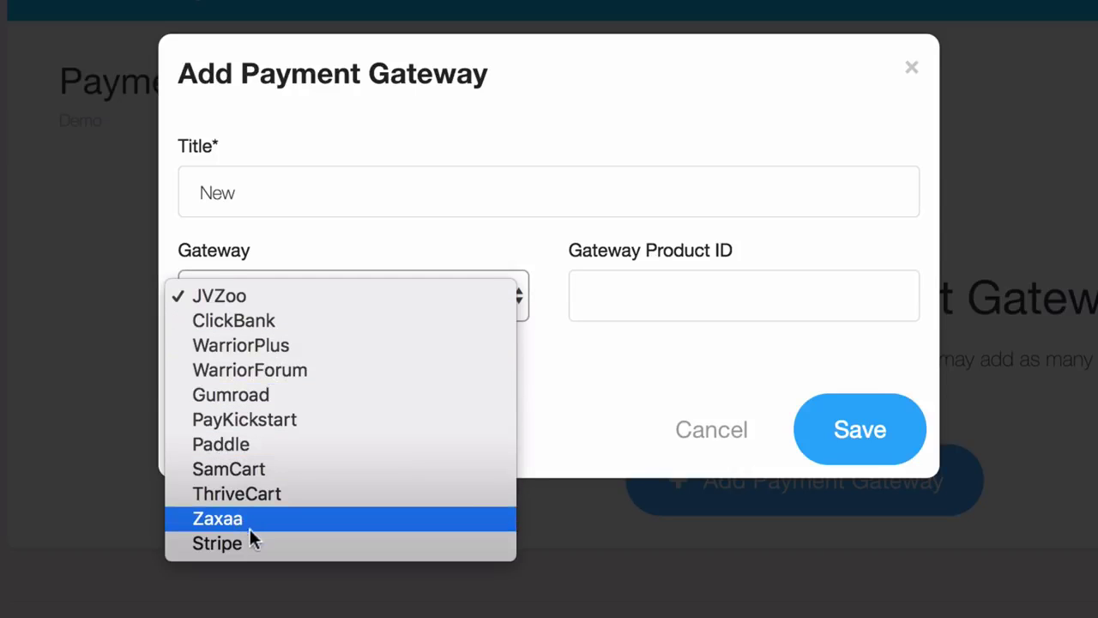
left_click(510, 238)
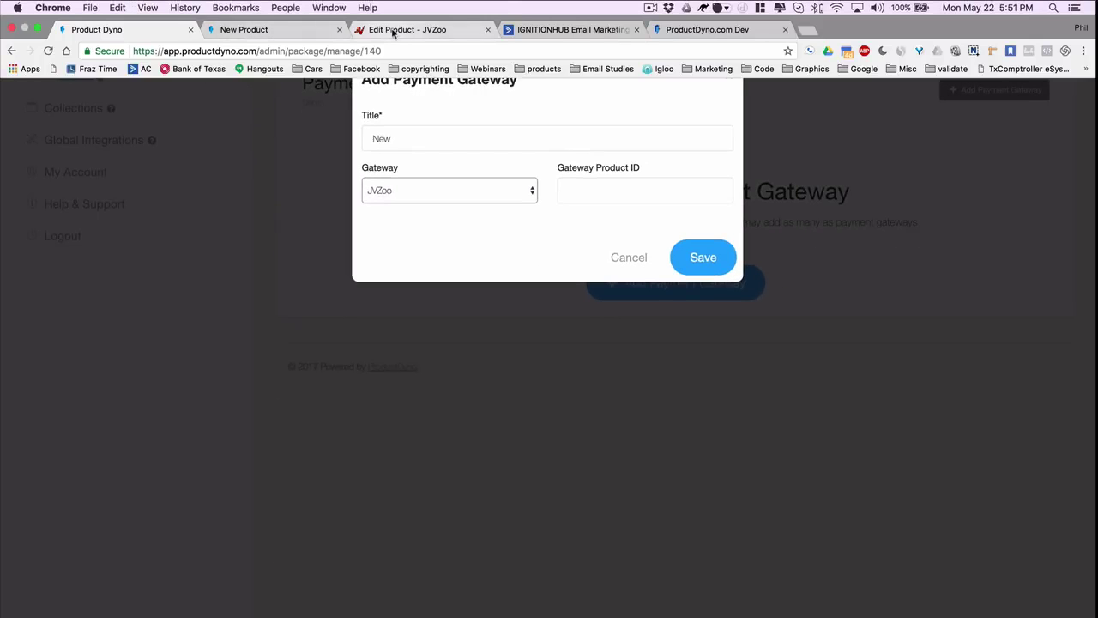
- Switch to JVZoo's Test Product edit page and select product ID 264041 in the URL
left_click(394, 31)
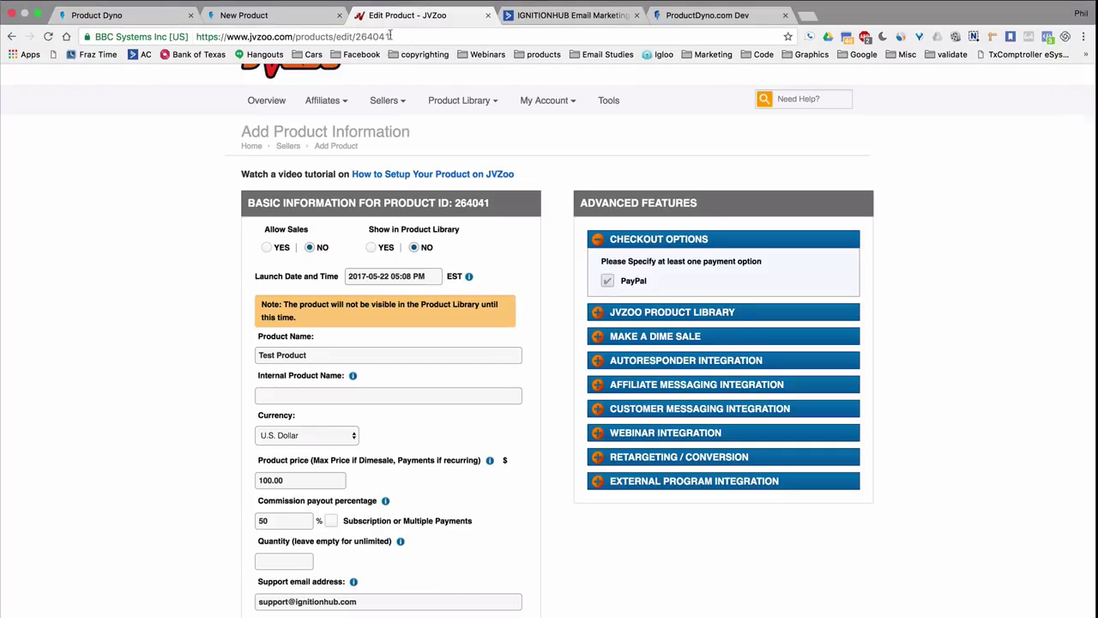
left_click_drag(391, 36, 359, 34)
key("ctrl+c")
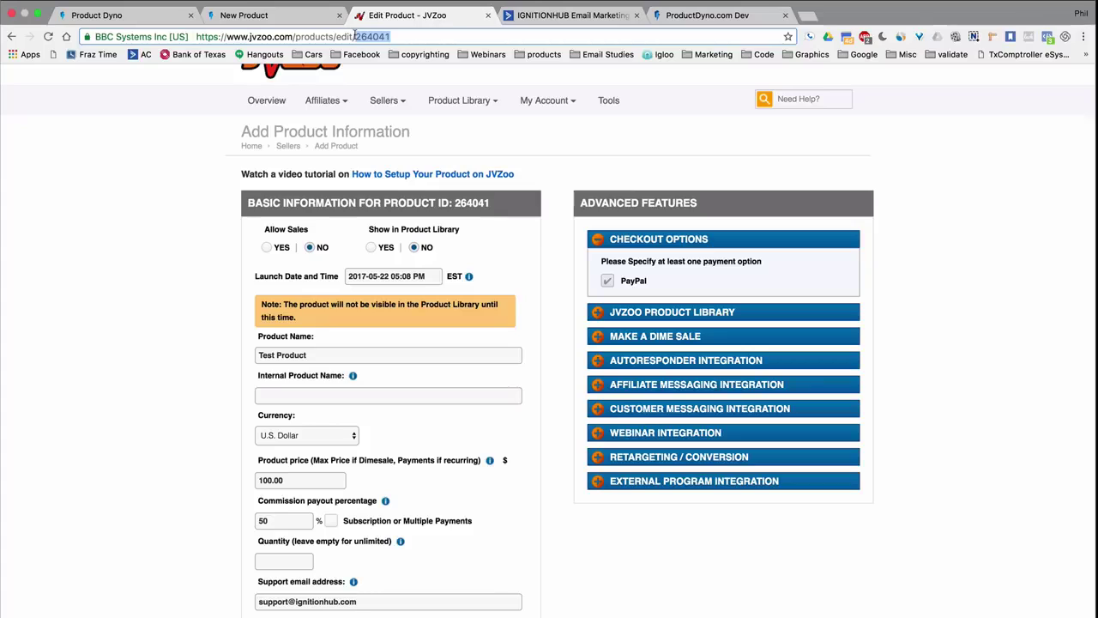
- Paste product ID 264041 into the gateway form, save it, and copy the IPN URL
left_click(133, 14)
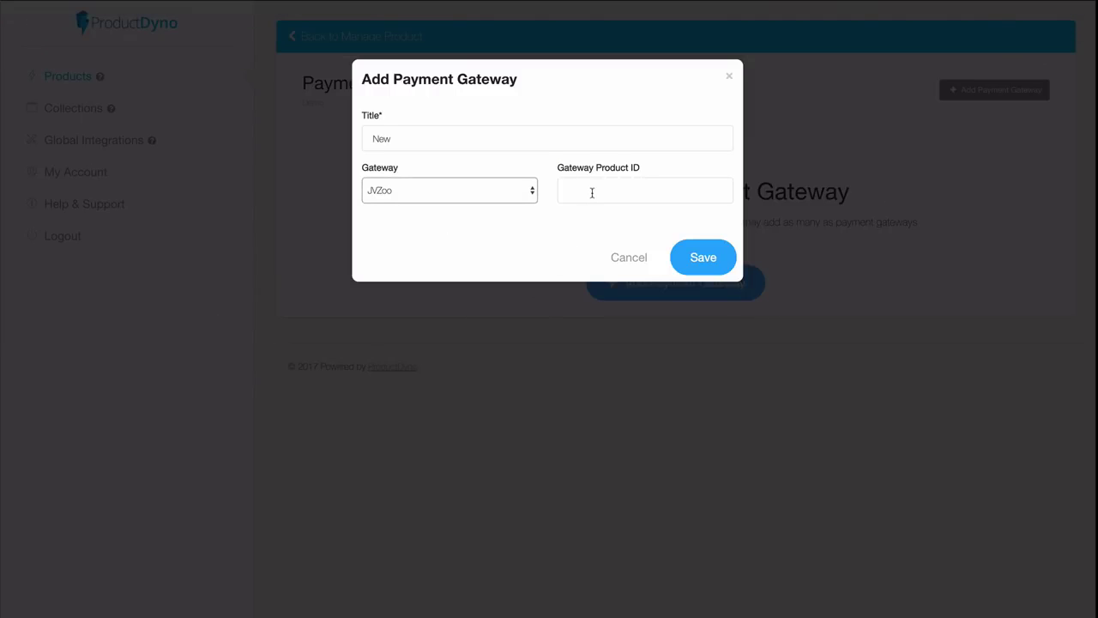
left_click(592, 192)
key("ctrl+v")
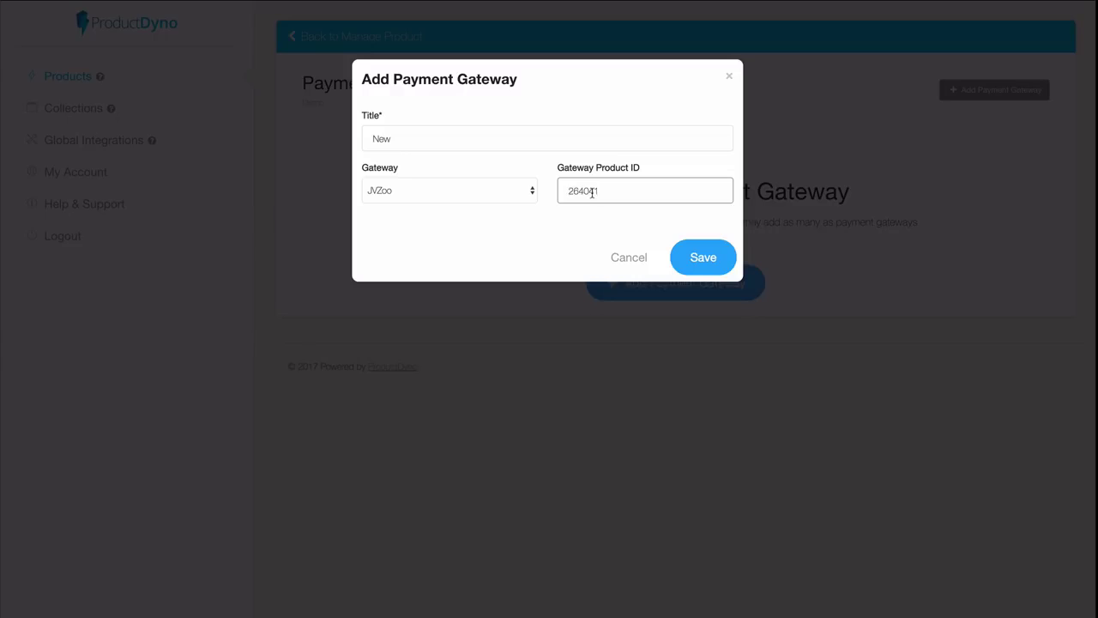
left_click(711, 266)
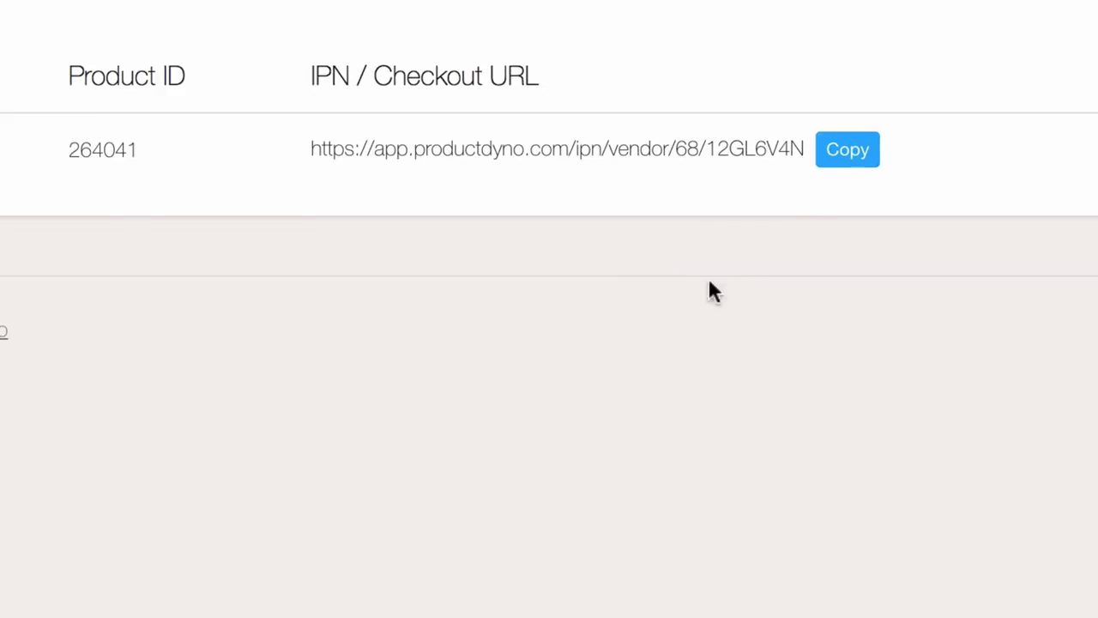
left_click(853, 162)
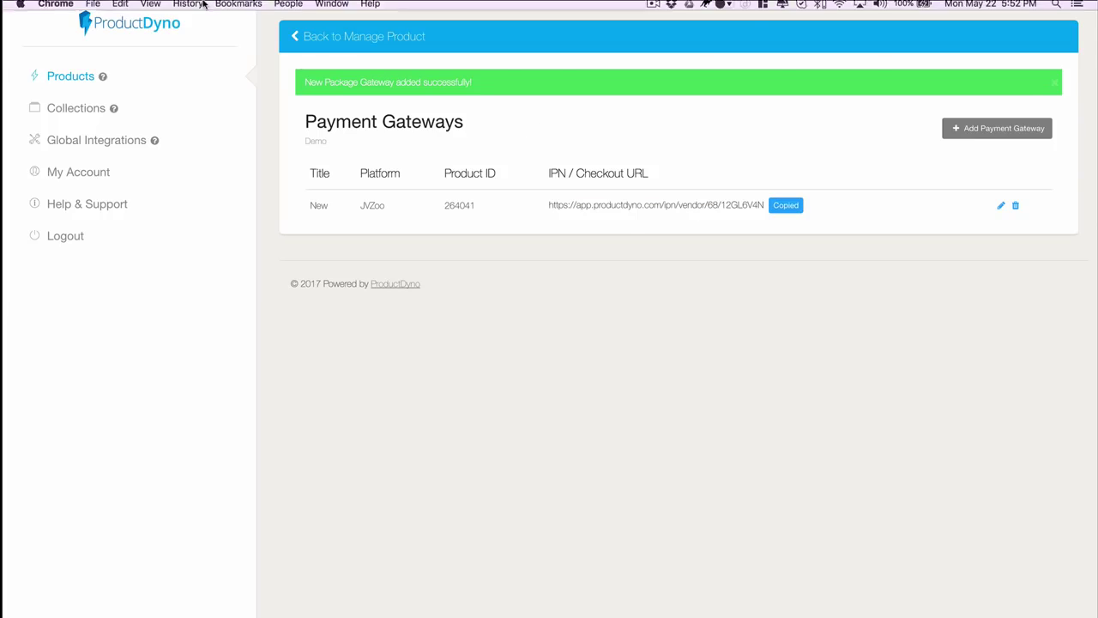
- Paste ProductDyno's IPN URL into JVZoo's JVZIPN URL field under External Program Integration
left_click(408, 29)
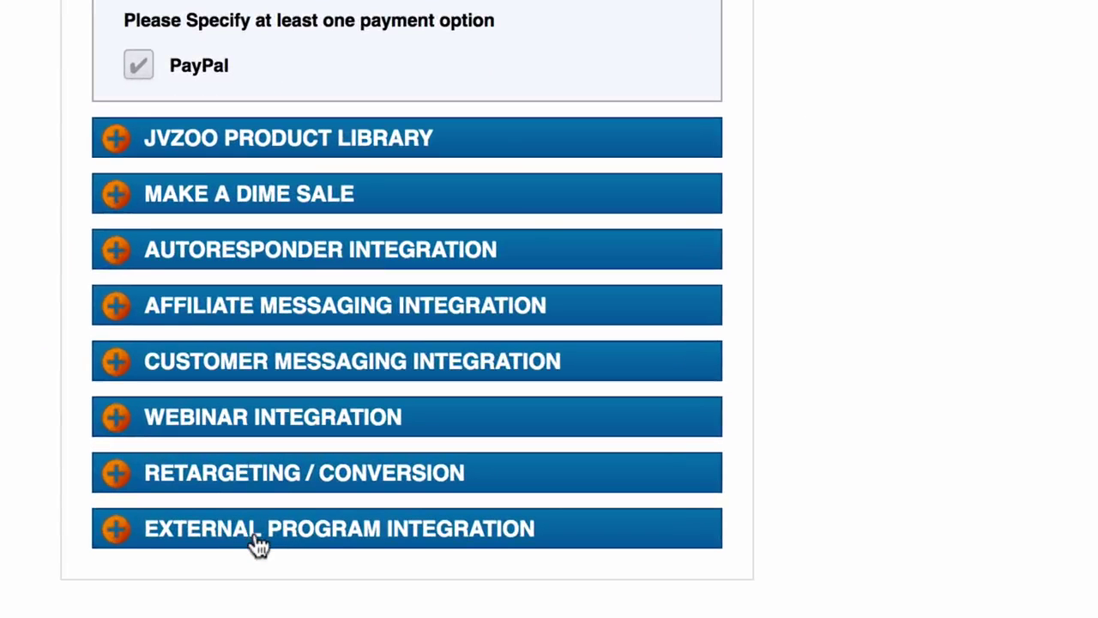
left_click(256, 537)
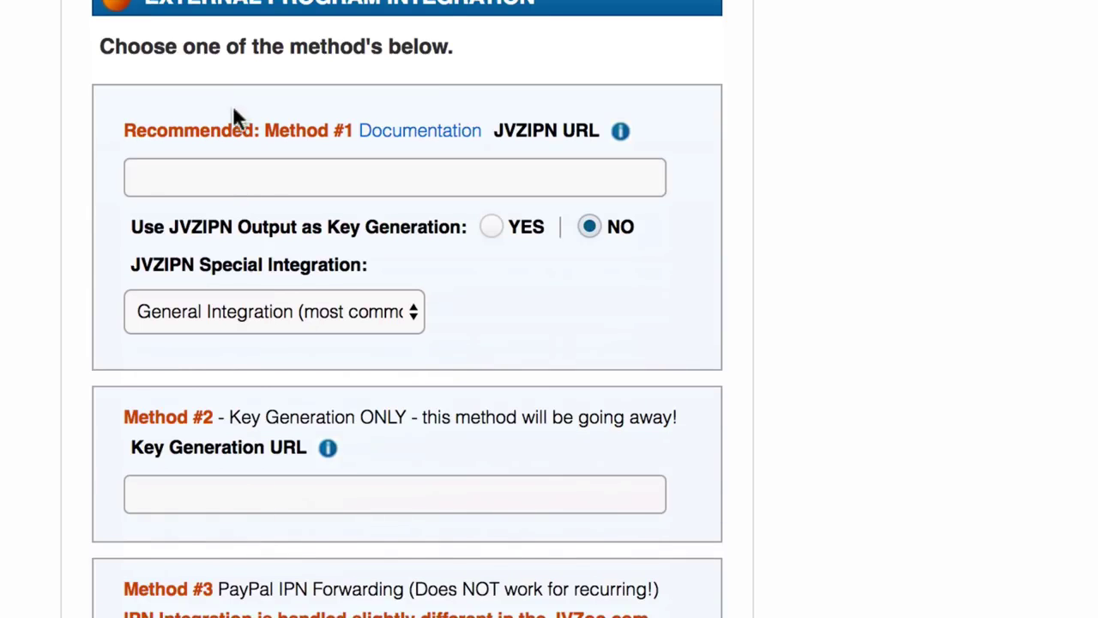
left_click(215, 177)
key("ctrl+v")
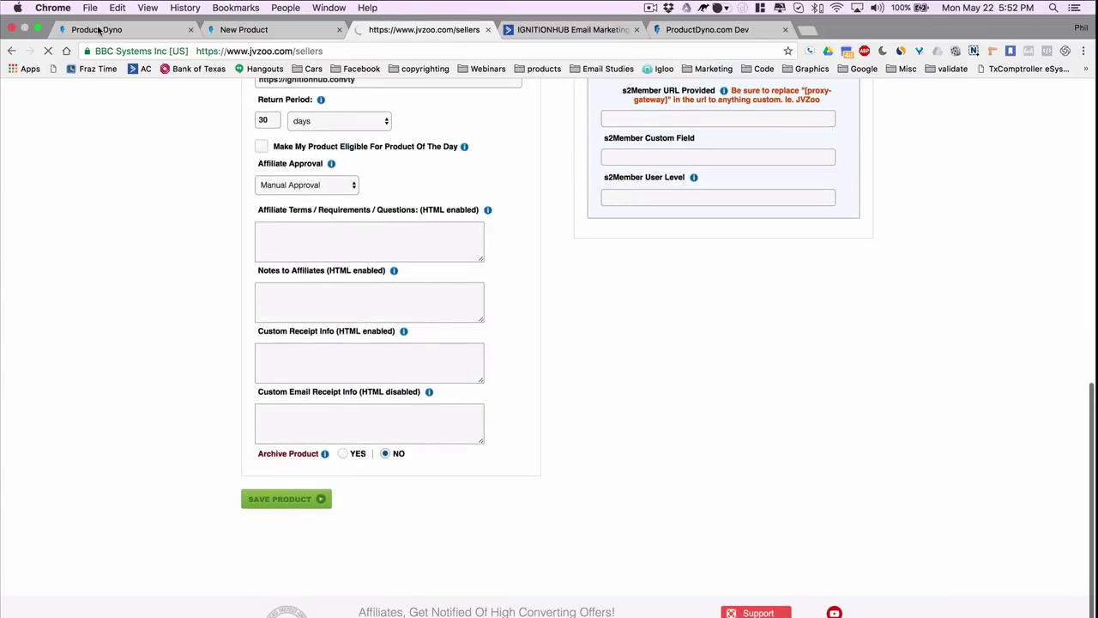
- Open Demo's integrations and browse the Transactional Email, Video/File Hosting and Webhooks tabs
left_click(99, 30)
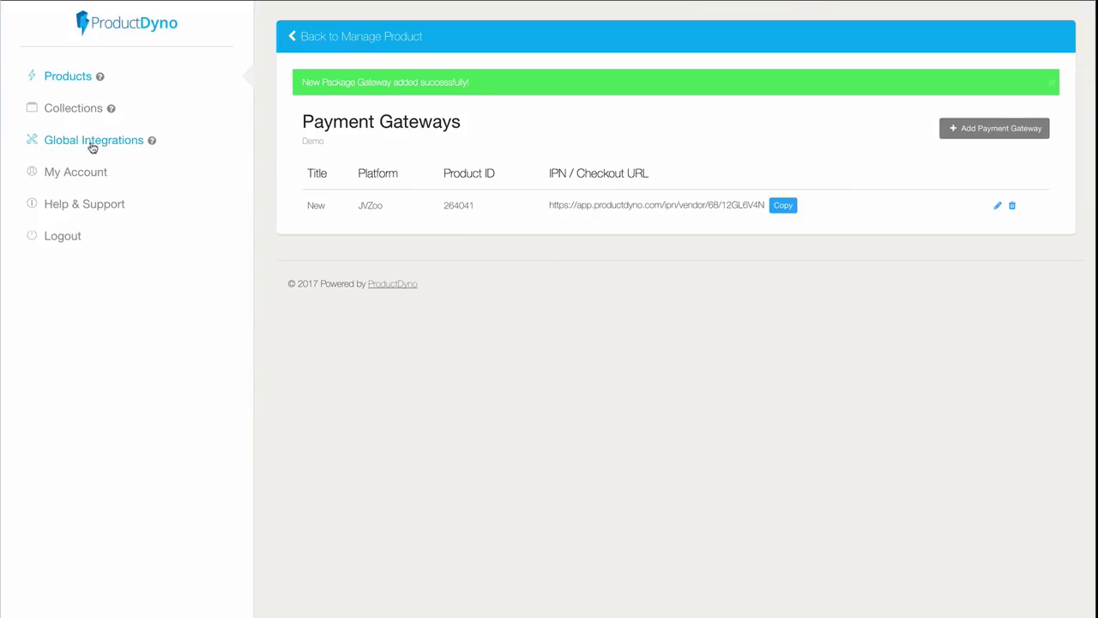
left_click(382, 37)
left_click(667, 271)
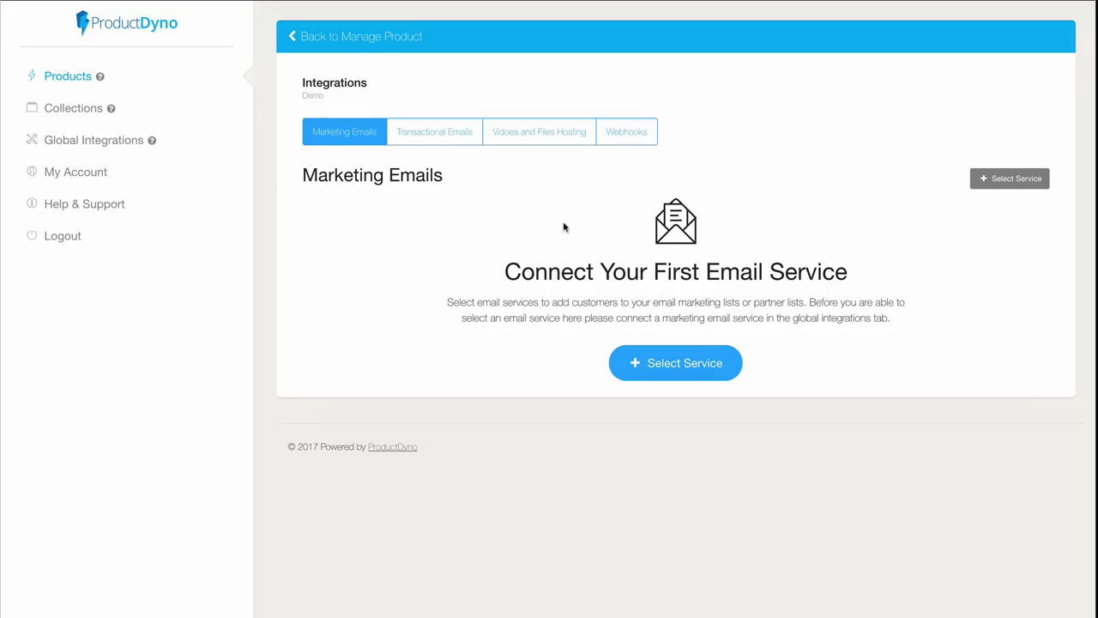
left_click(431, 143)
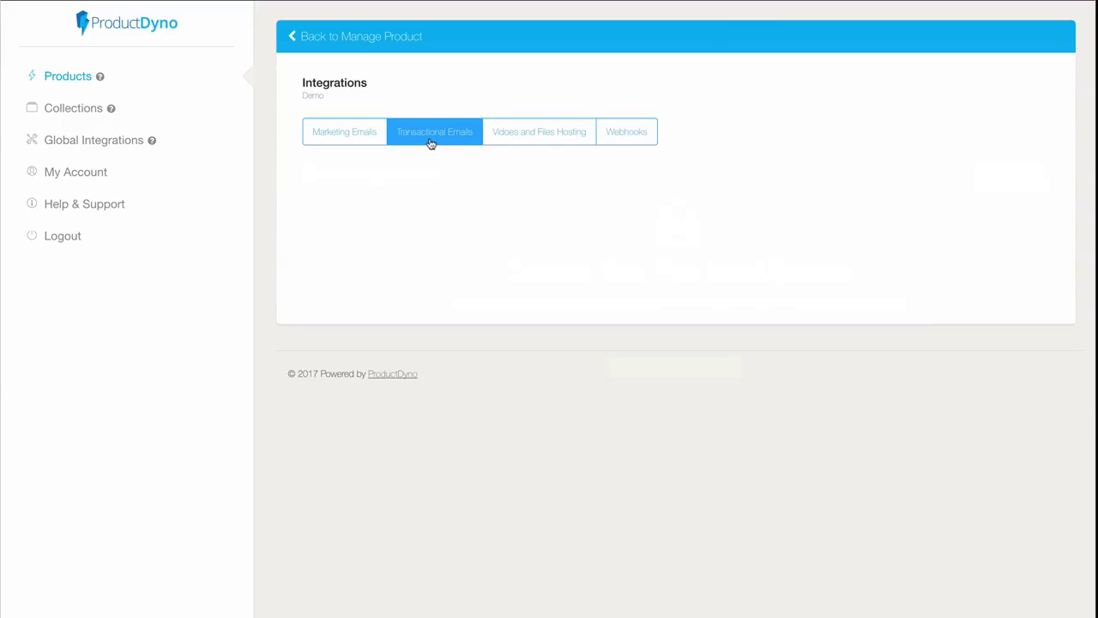
left_click(510, 143)
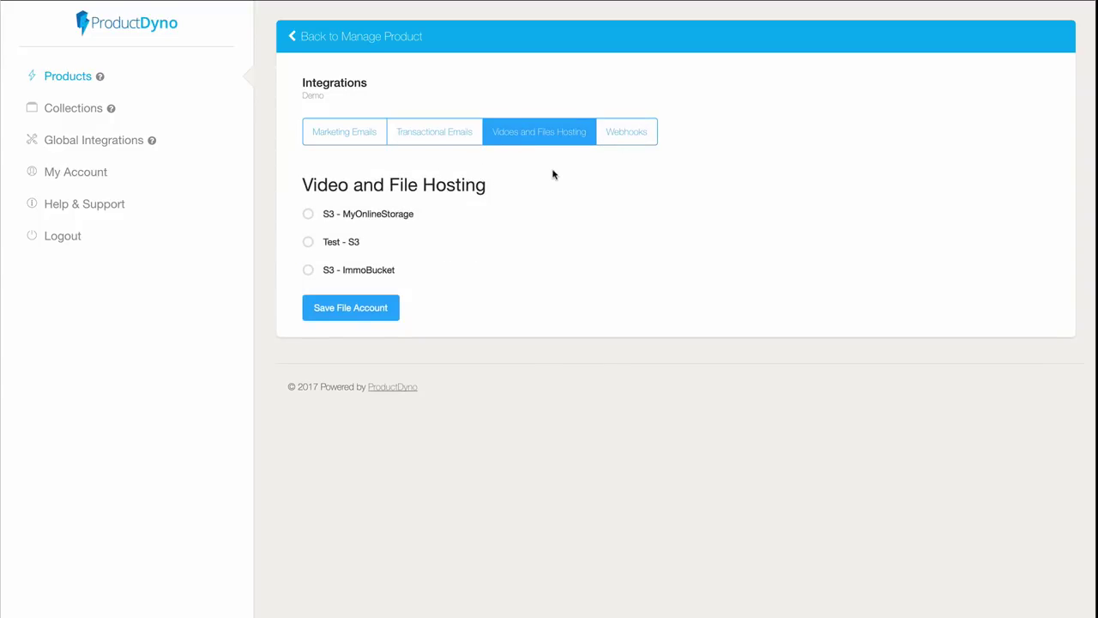
left_click(638, 140)
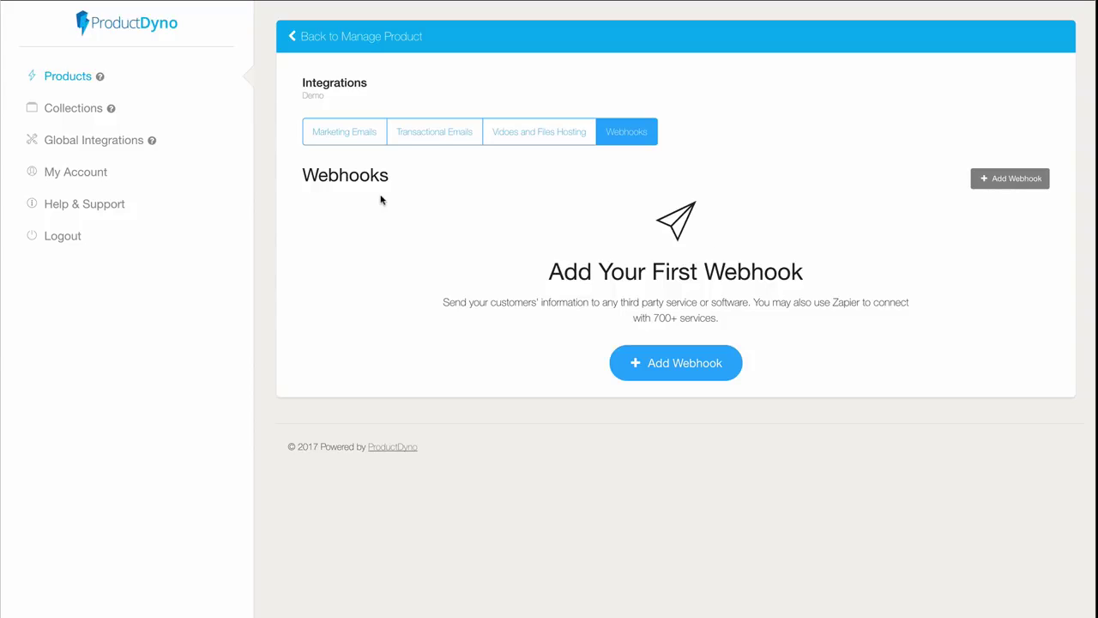
- Go to the global Marketing Emails integrations and begin adding a new integration
left_click(344, 40)
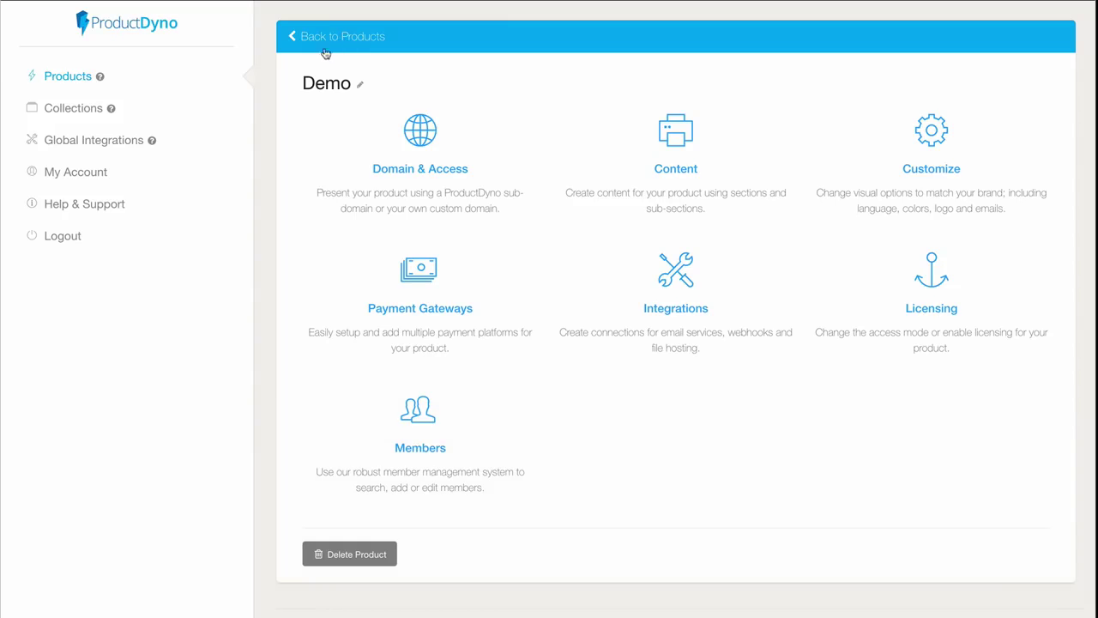
left_click(105, 143)
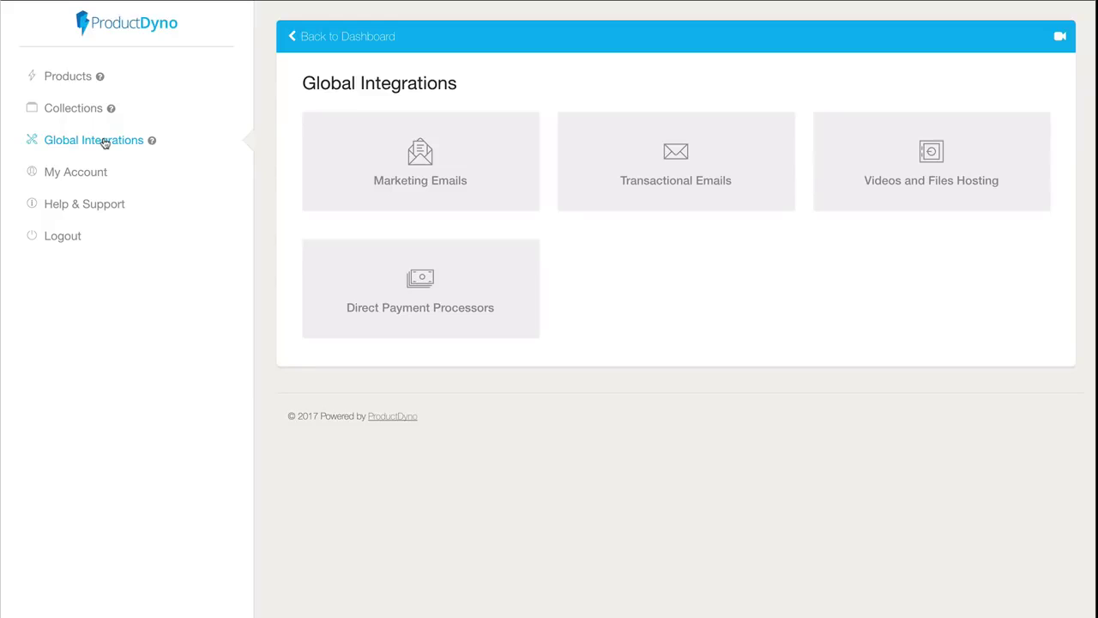
left_click(417, 175)
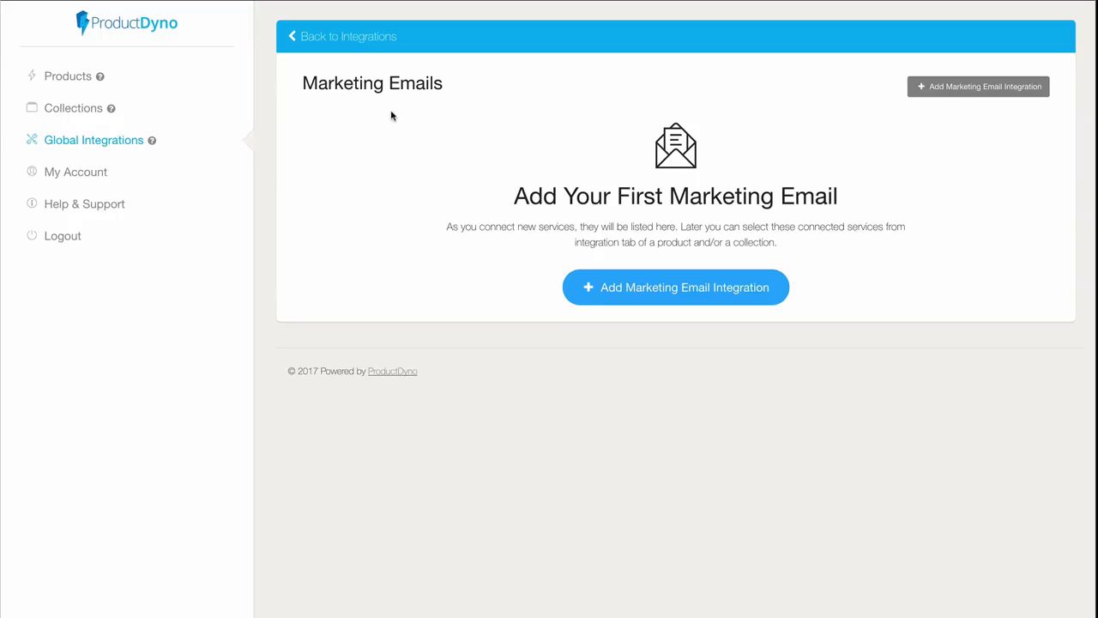
left_click(655, 295)
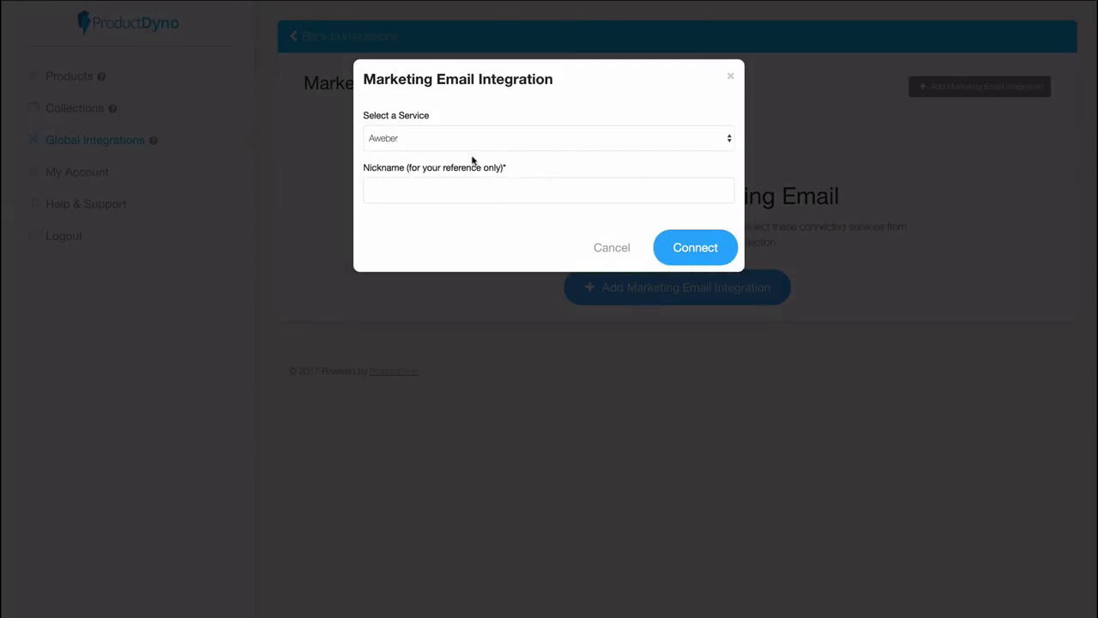
- Choose ActiveCampaign as the email service and give it the nickname 'AC'
left_click(442, 138)
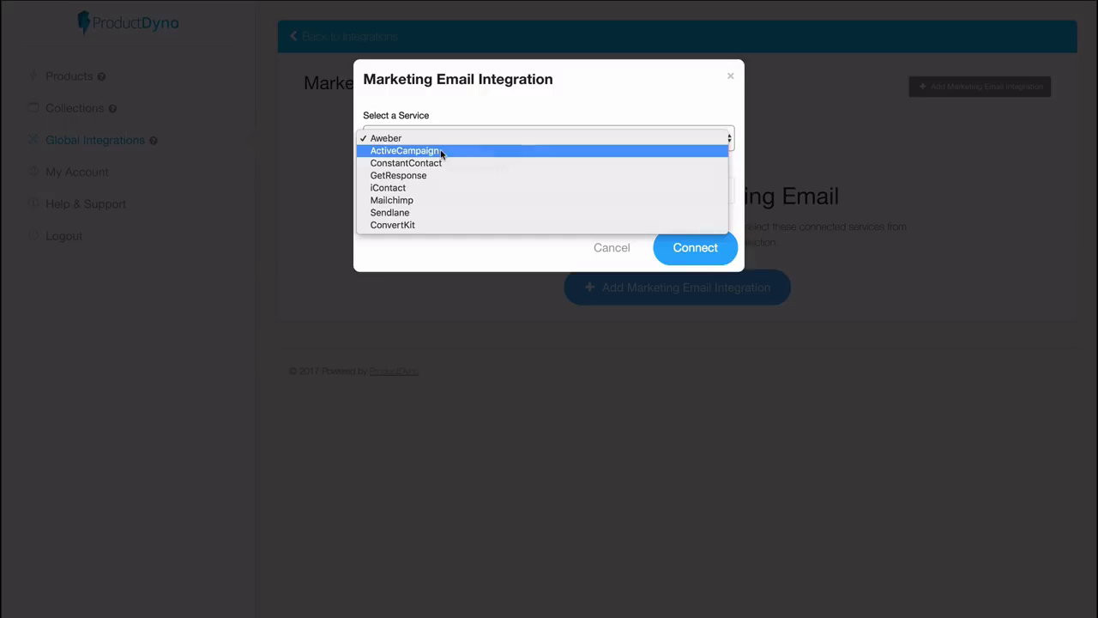
left_click(442, 152)
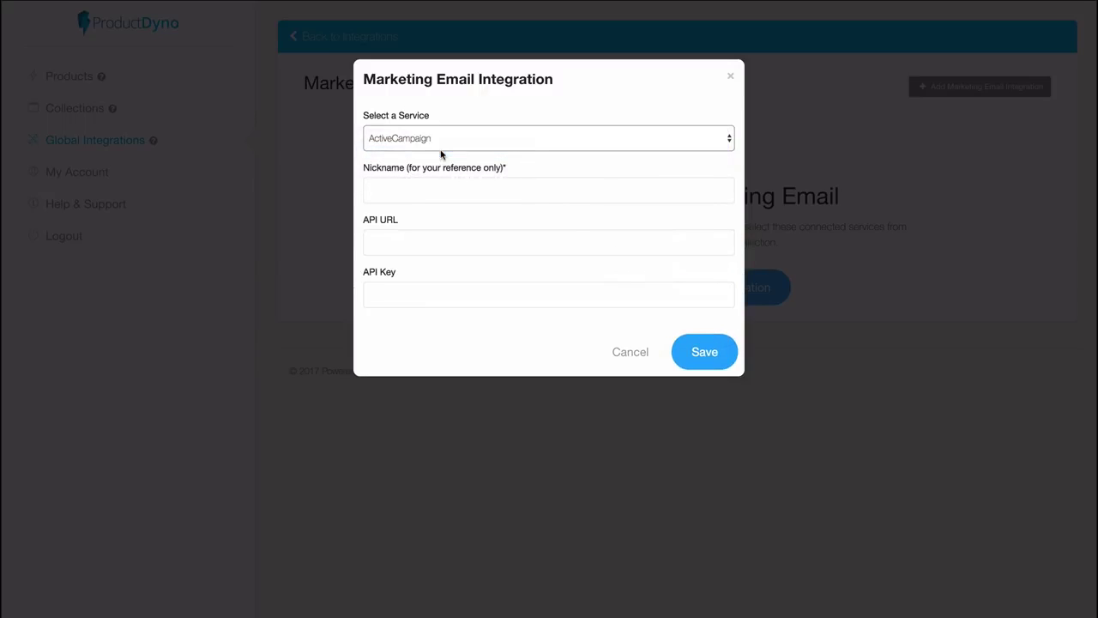
left_click(410, 193)
type("AC")
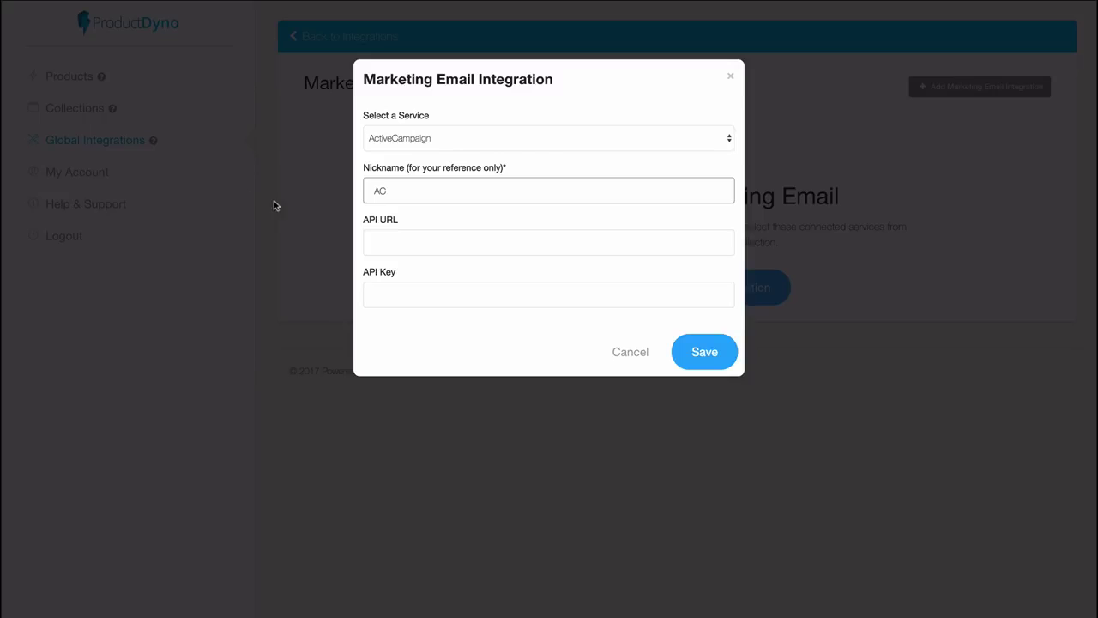
left_click(443, 140)
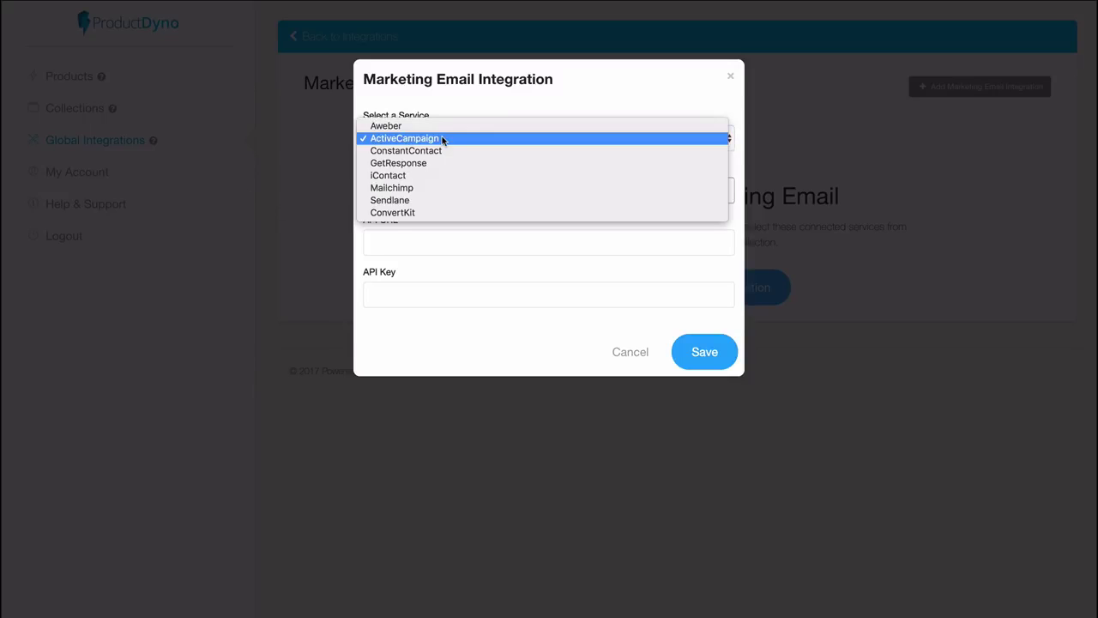
left_click(324, 208)
mouse_move(263, 2)
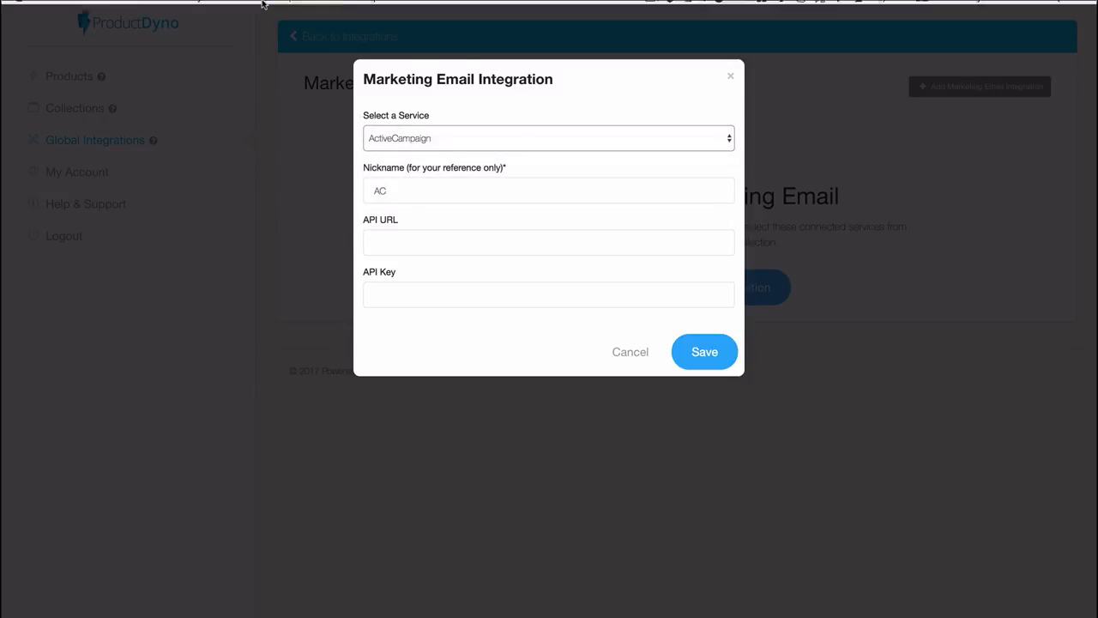
- Copy the API URL from the ActiveCampaign account settings into the API URL field
left_click(559, 30)
left_click(313, 122)
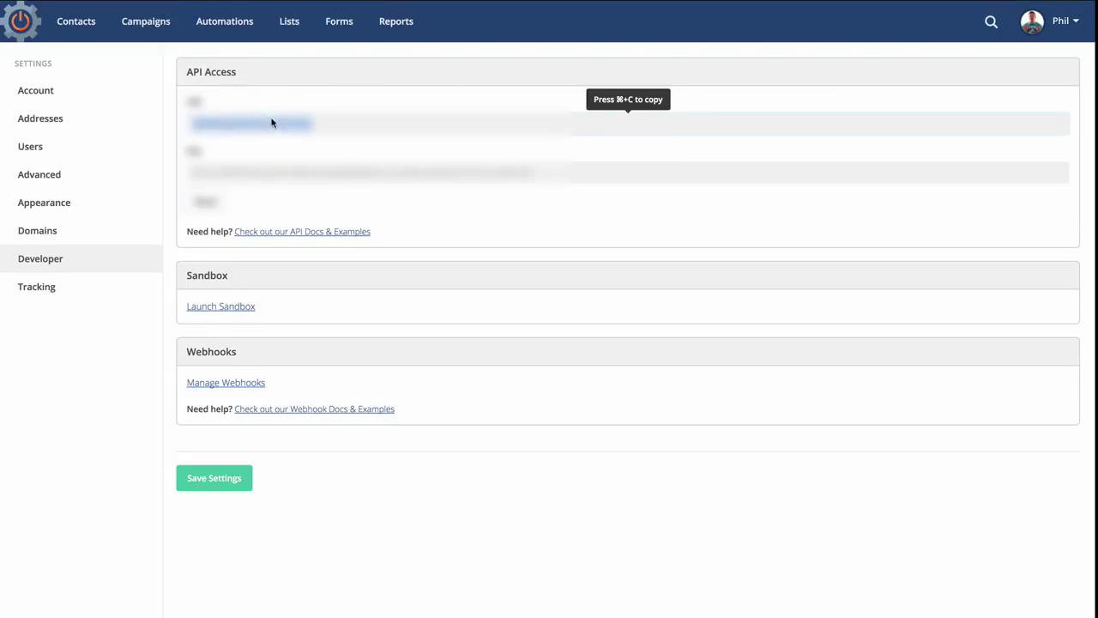
left_click(120, 29)
left_click(398, 232)
key("super+v")
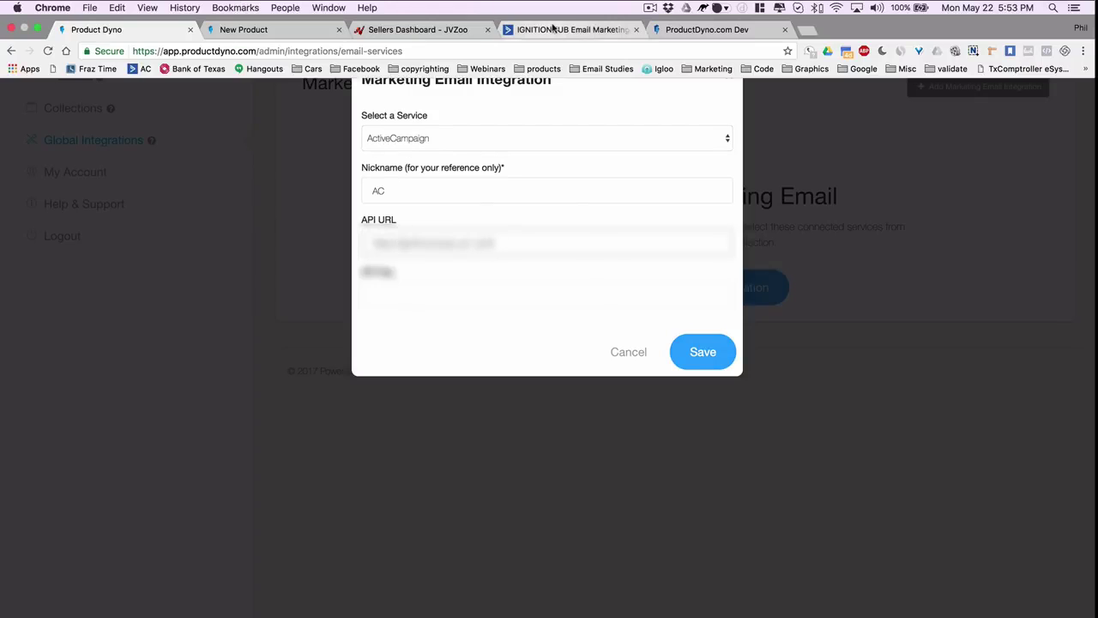
- Copy the ActiveCampaign API key into the API key field and save the integration
left_click(558, 28)
left_click(252, 176)
key("super+c")
left_click(120, 29)
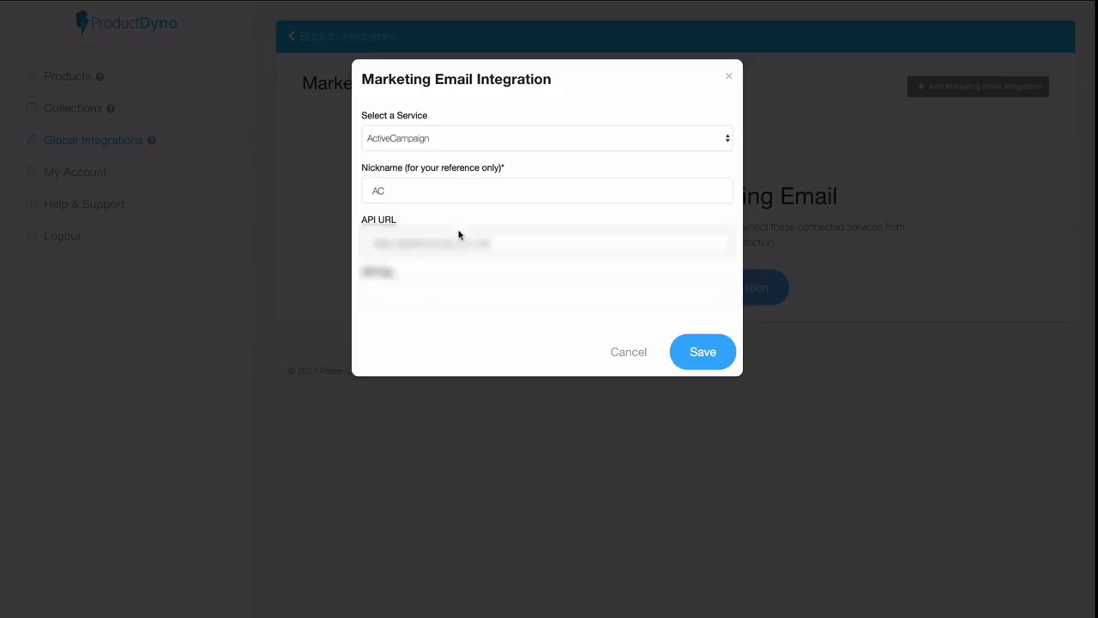
left_click(434, 287)
key("super+v")
left_click(702, 352)
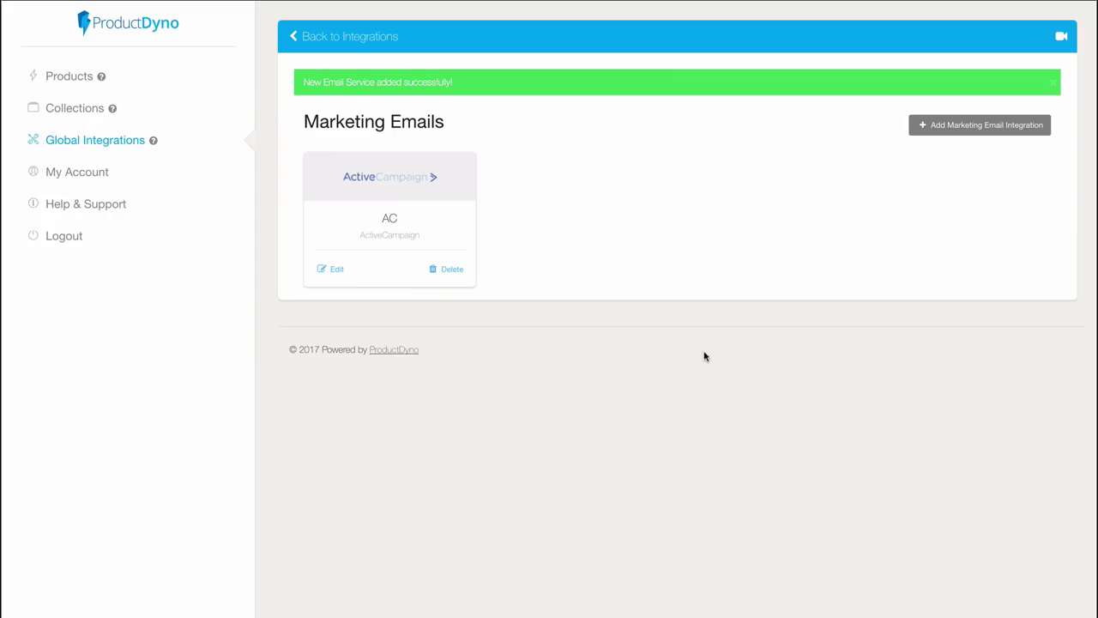
- Add the AC ActiveCampaign service with the ProductDyno mailing list to Demo's marketing email integrations
left_click(67, 79)
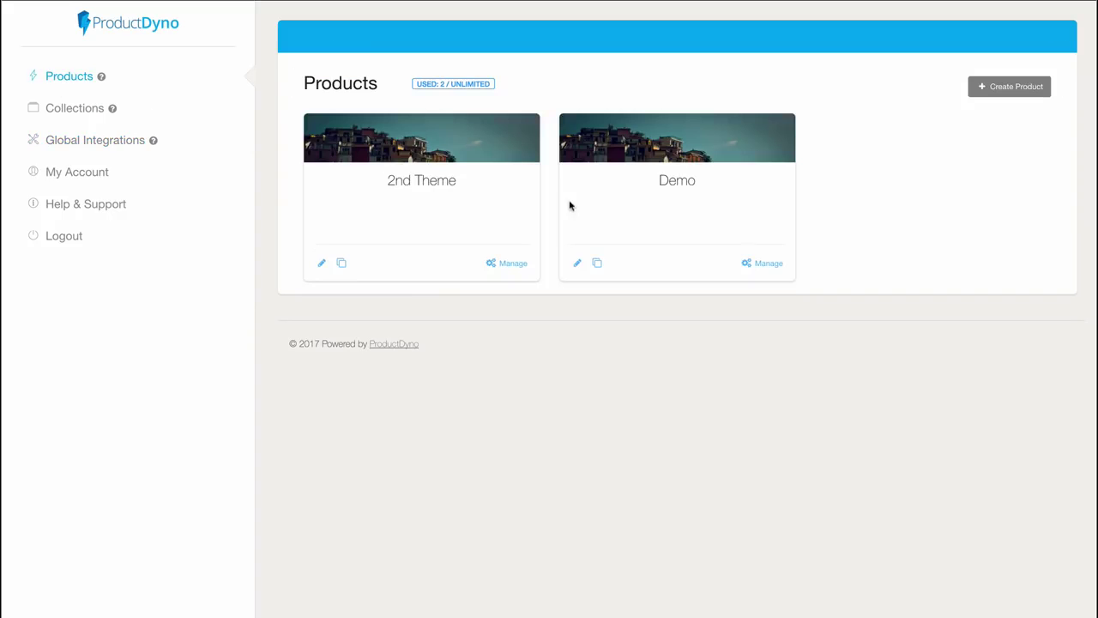
left_click(683, 187)
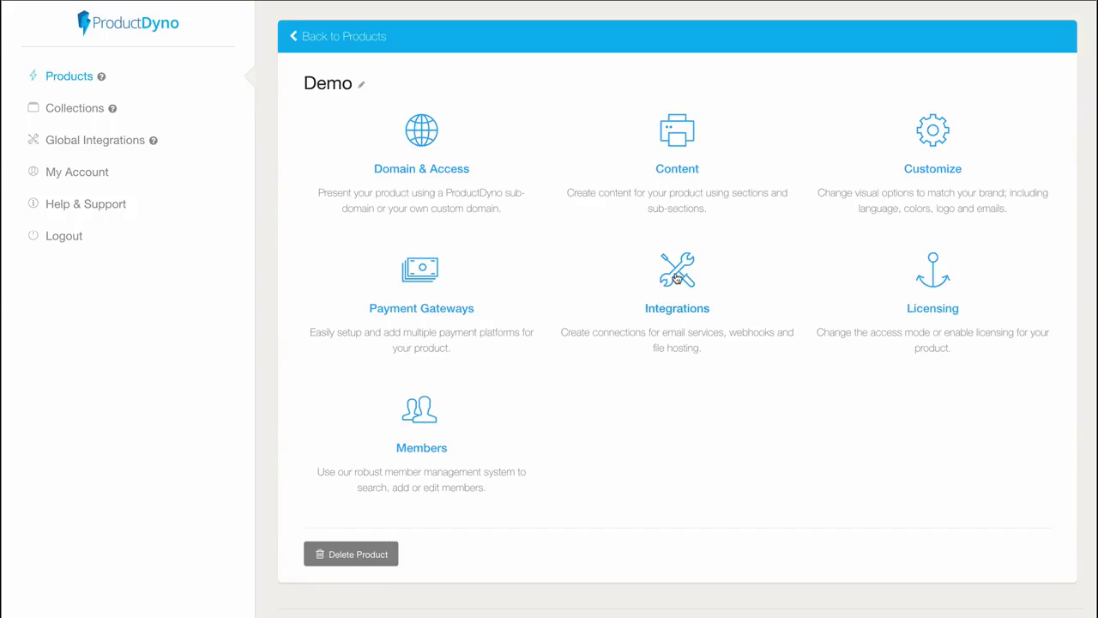
left_click(677, 272)
left_click(651, 362)
left_click(493, 192)
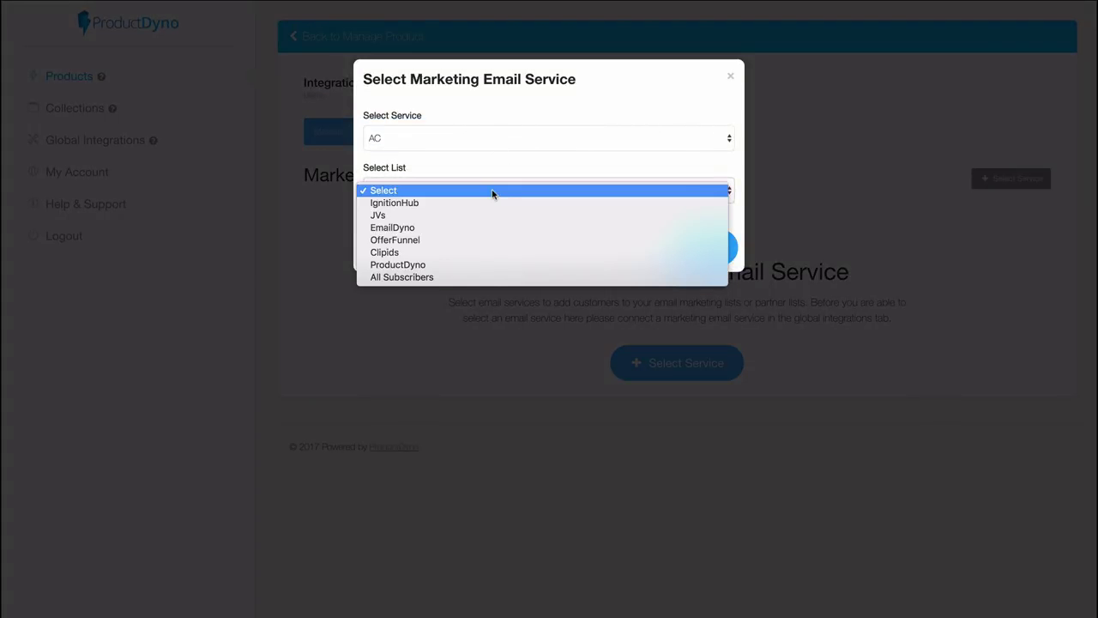
left_click(487, 265)
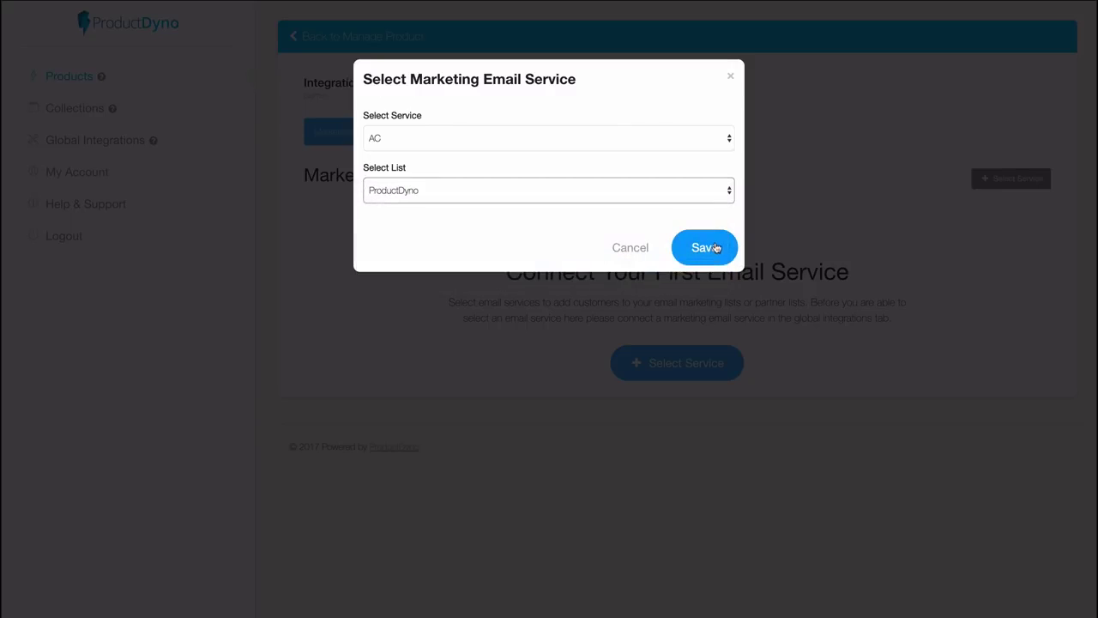
left_click(703, 246)
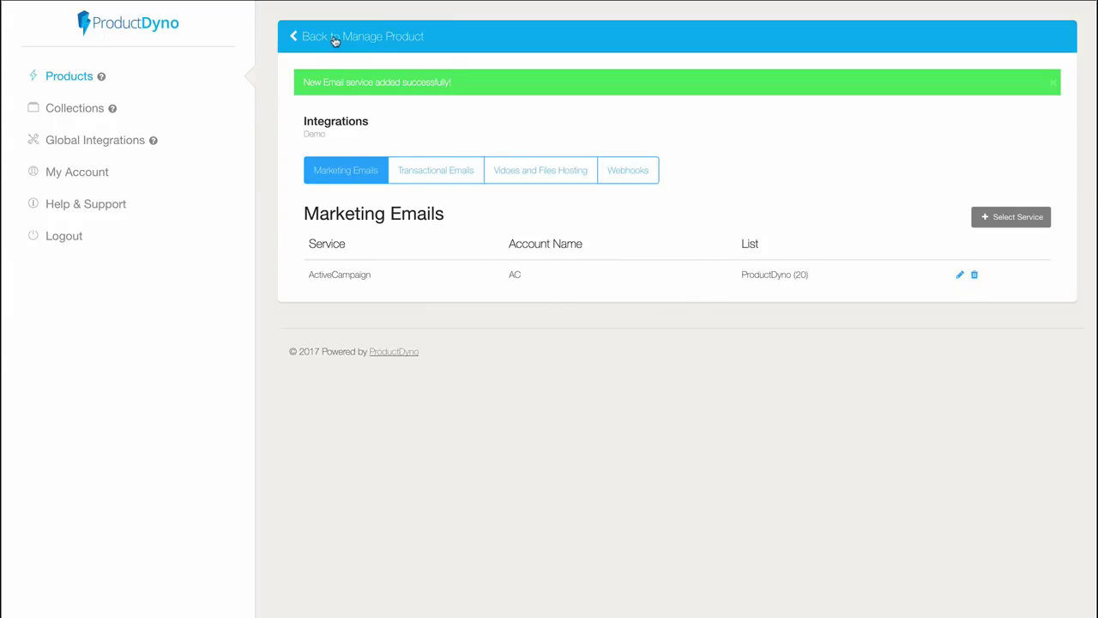
- Go back through the product pages to the Products list, then open the empty Collections page
left_click(335, 39)
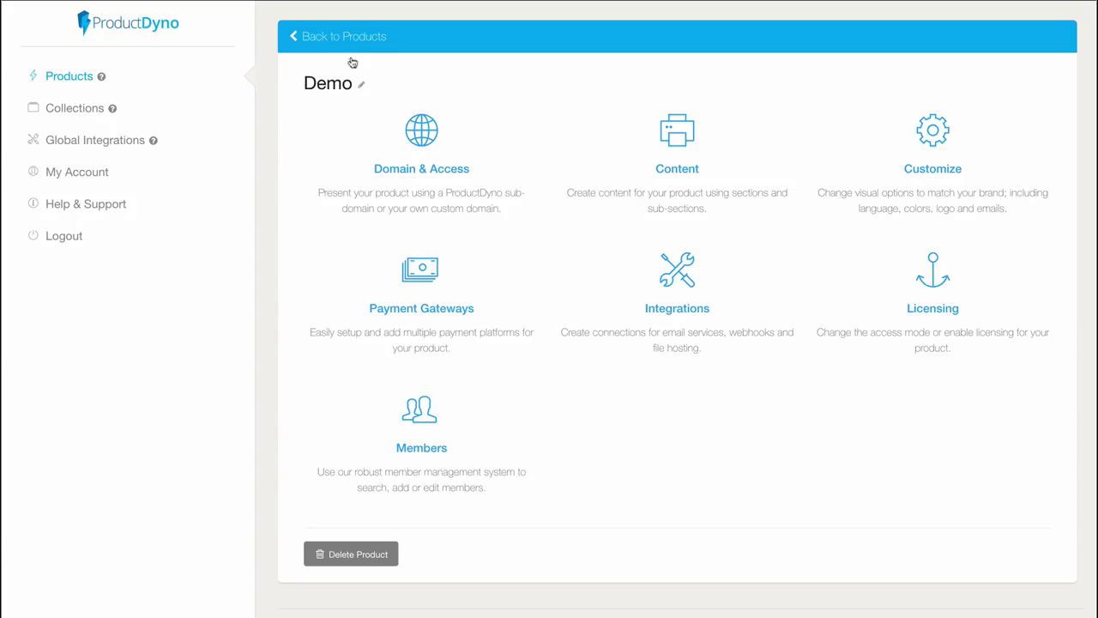
left_click(334, 36)
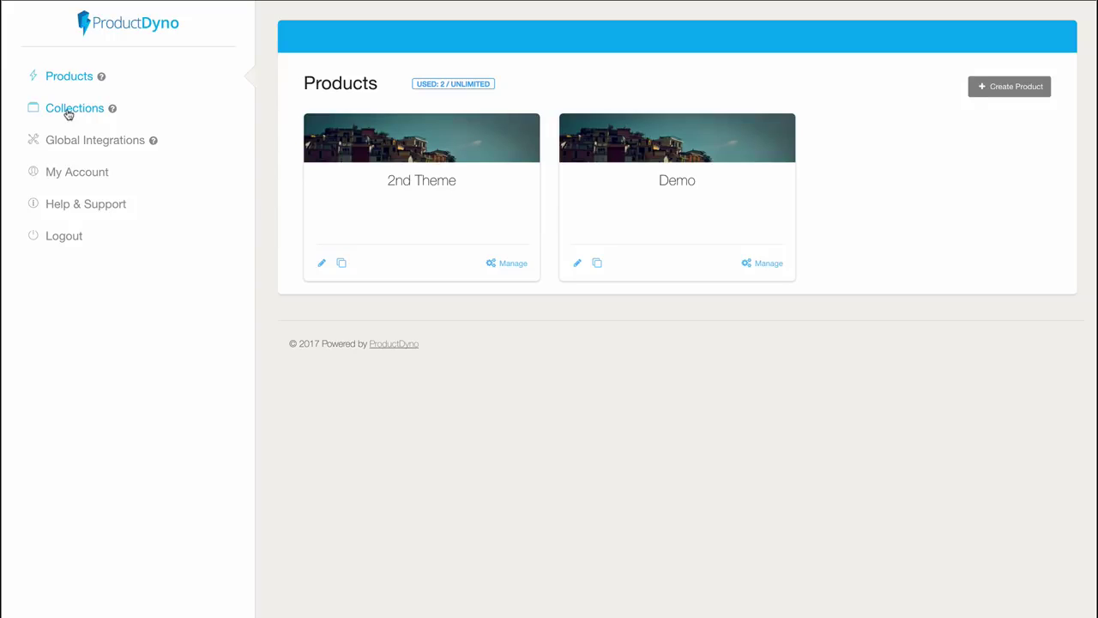
left_click(69, 114)
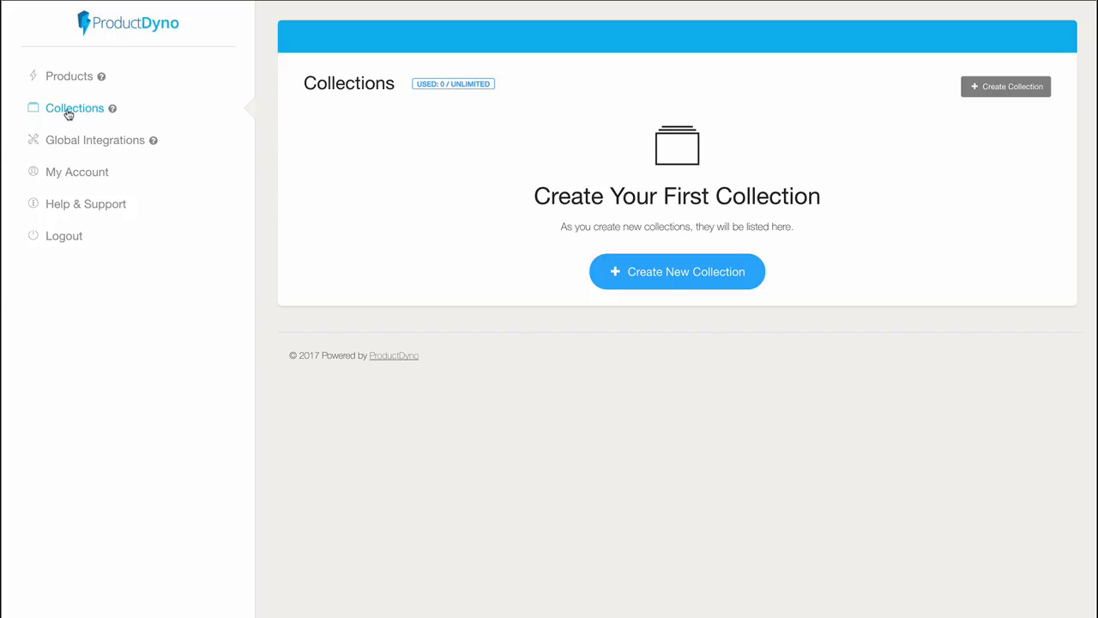